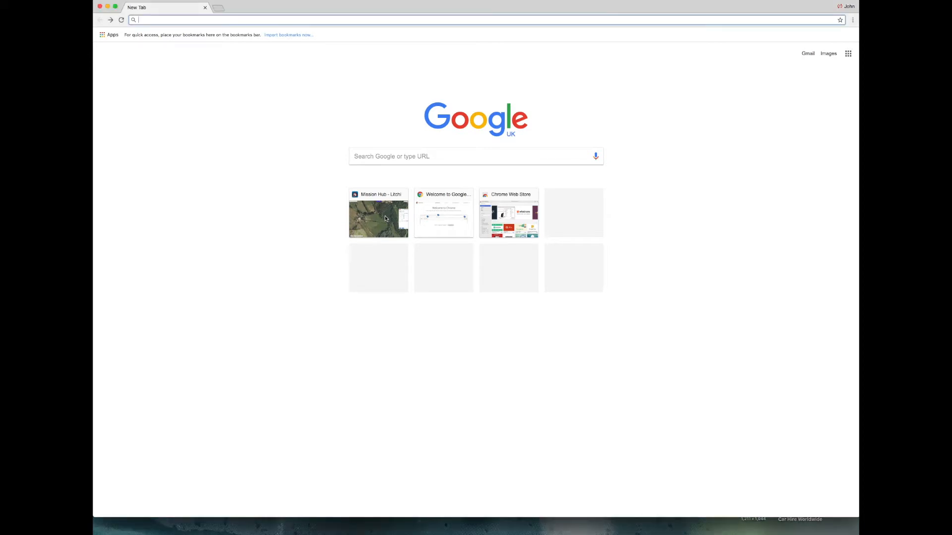
Open Litchi Mission Hub and bring the large green field southwest of the lake into view on the satellite map
left_click(385, 223)
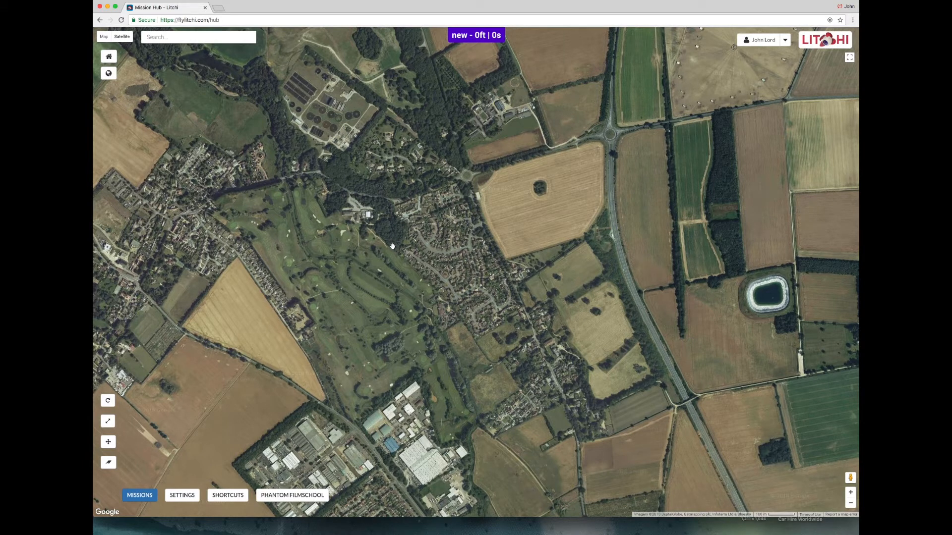
left_click(850, 503)
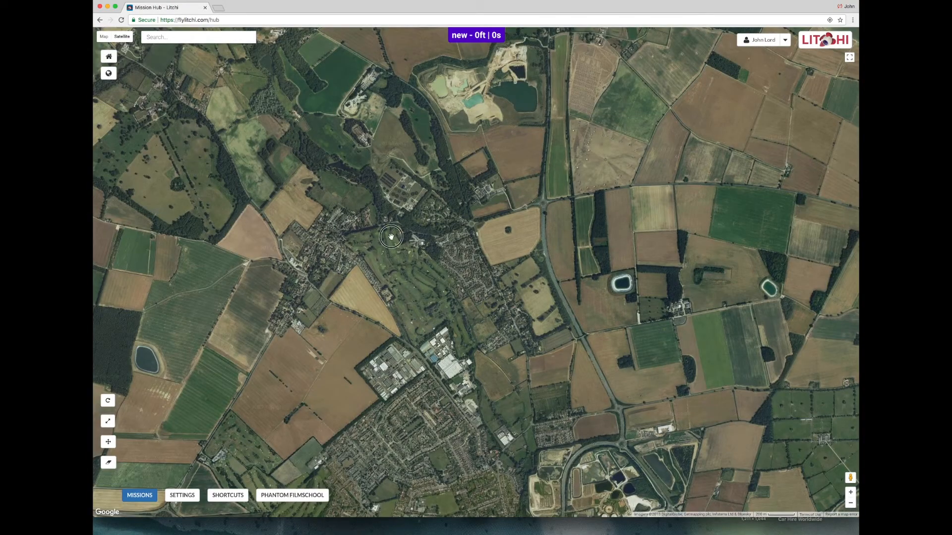
left_click_drag(391, 237, 645, 369)
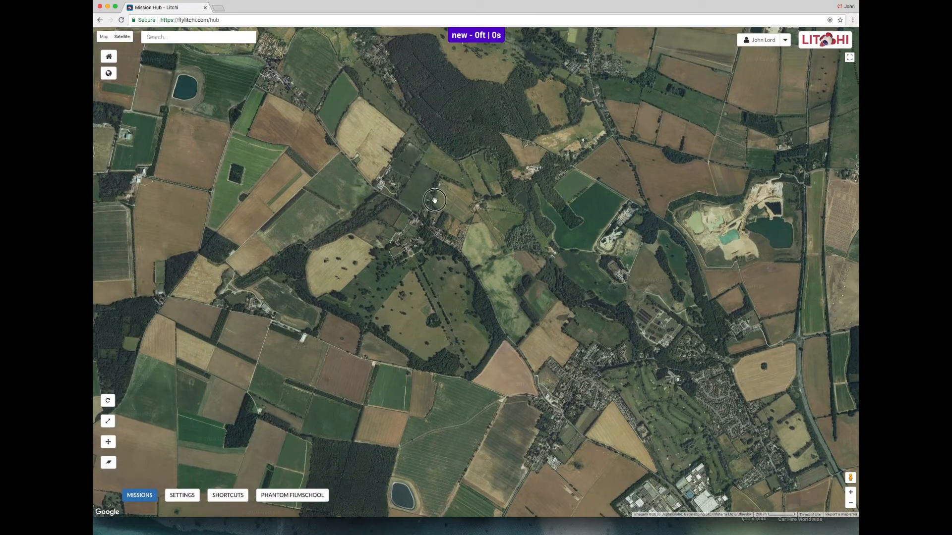
left_click_drag(435, 200, 694, 353)
left_click_drag(425, 215, 625, 317)
left_click_drag(502, 261, 523, 324)
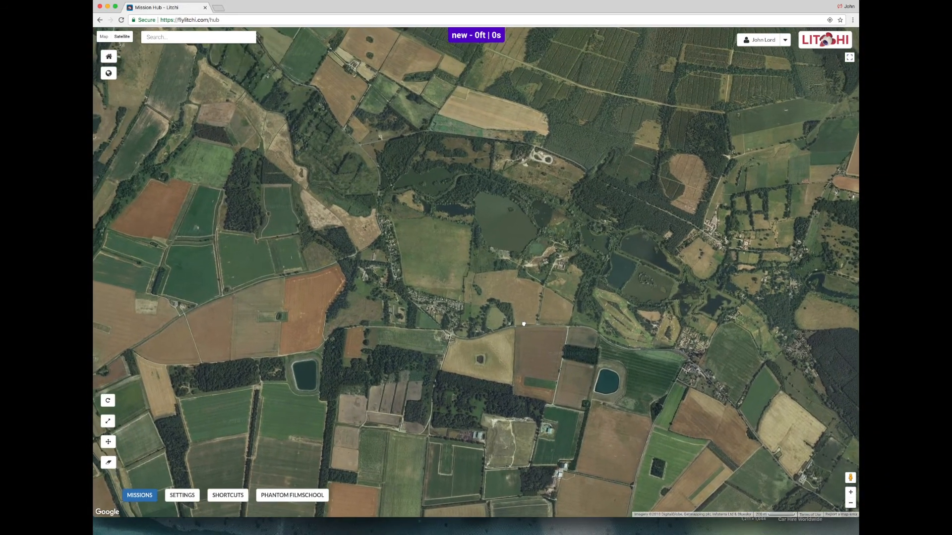
left_click(850, 492)
left_click(850, 492)
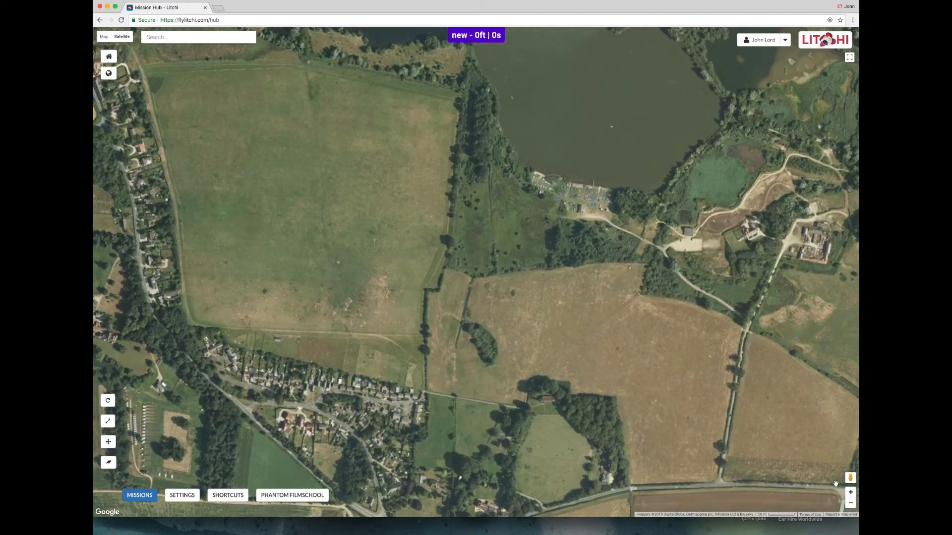
left_click_drag(525, 301, 603, 336)
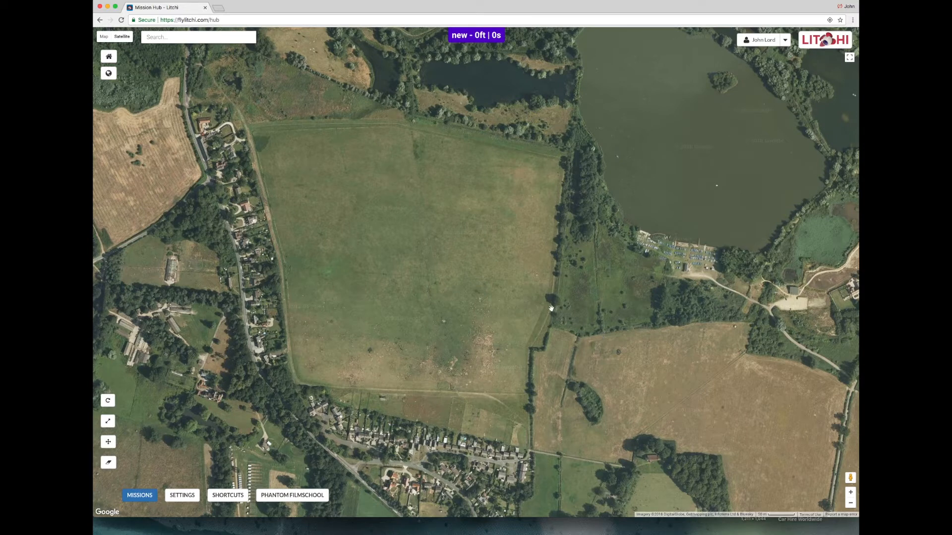
Set the mission's path mode to Straight Lines
left_click(185, 497)
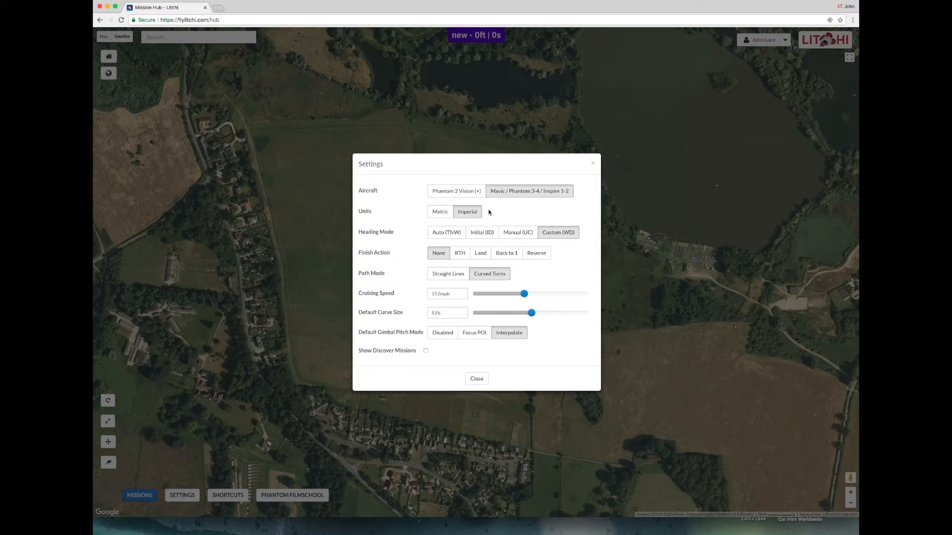
left_click(450, 277)
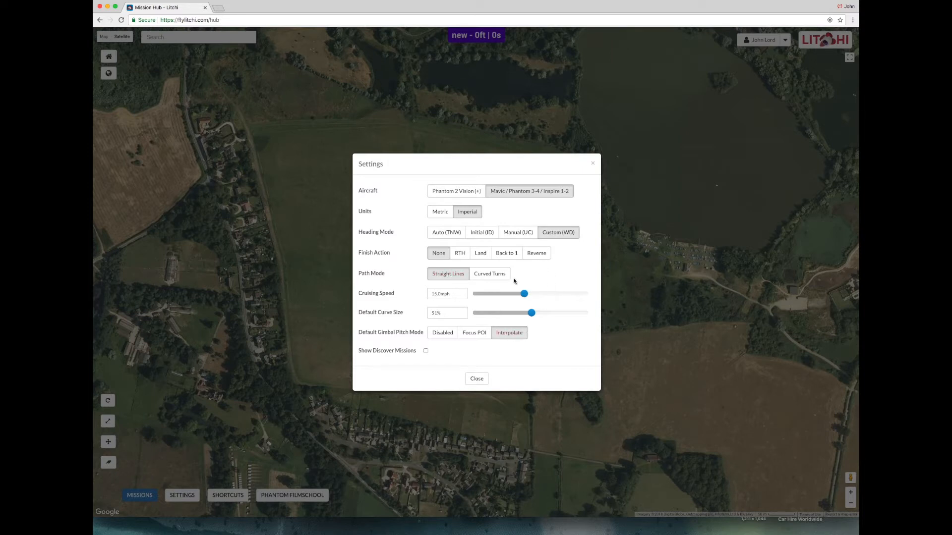
left_click(476, 379)
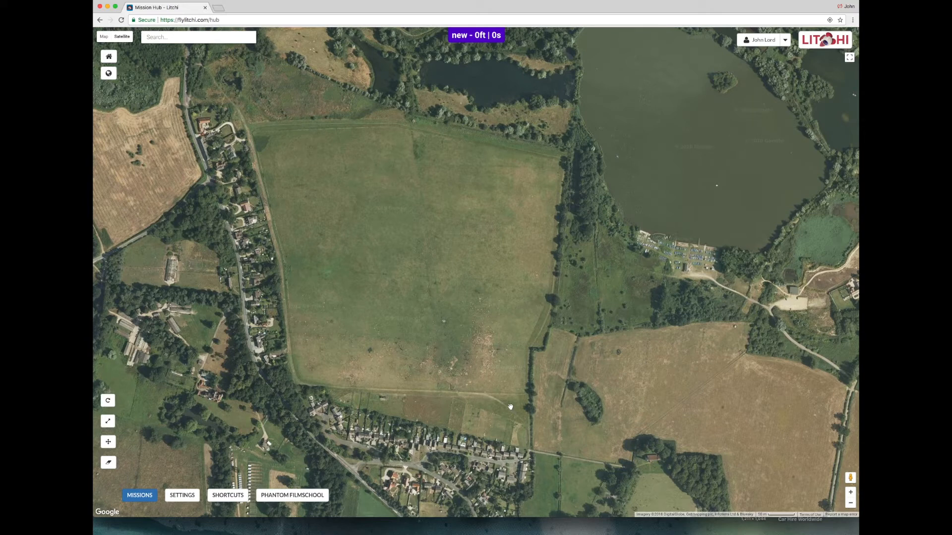
Place the first waypoint near the field's southern edge with a 125 ft altitude and a -90° gimbal pitch
left_click(480, 383)
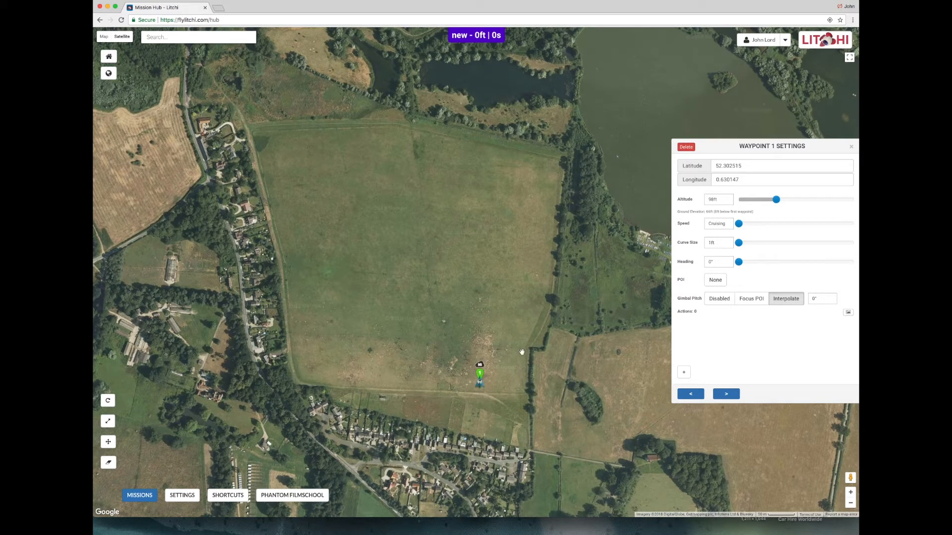
left_click(709, 200)
type("125")
left_click(825, 298)
Add a Take Photo action to the first waypoint
left_click(683, 372)
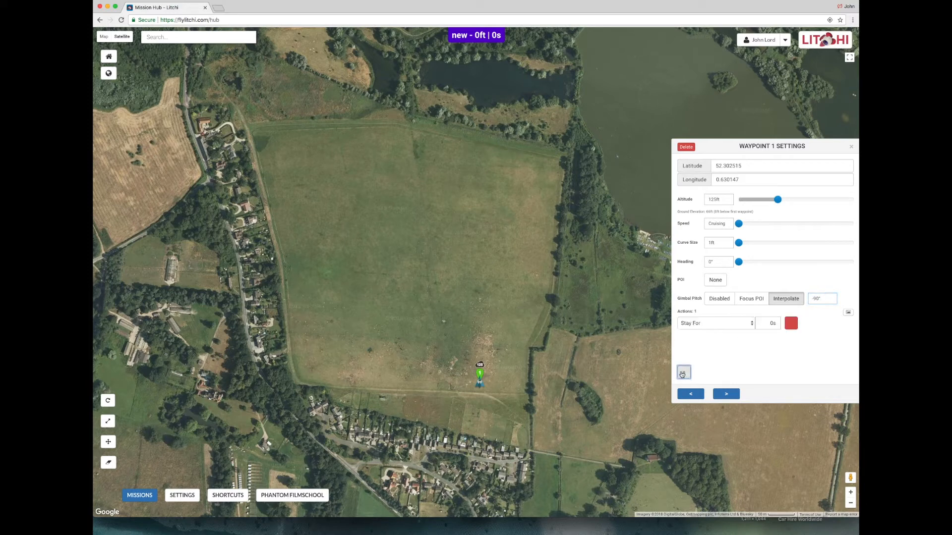
left_click(750, 325)
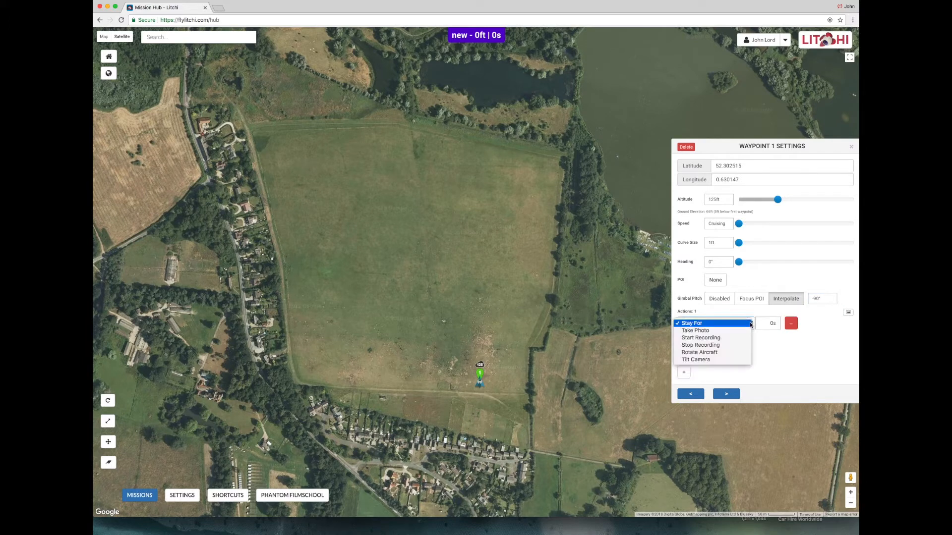
left_click(734, 331)
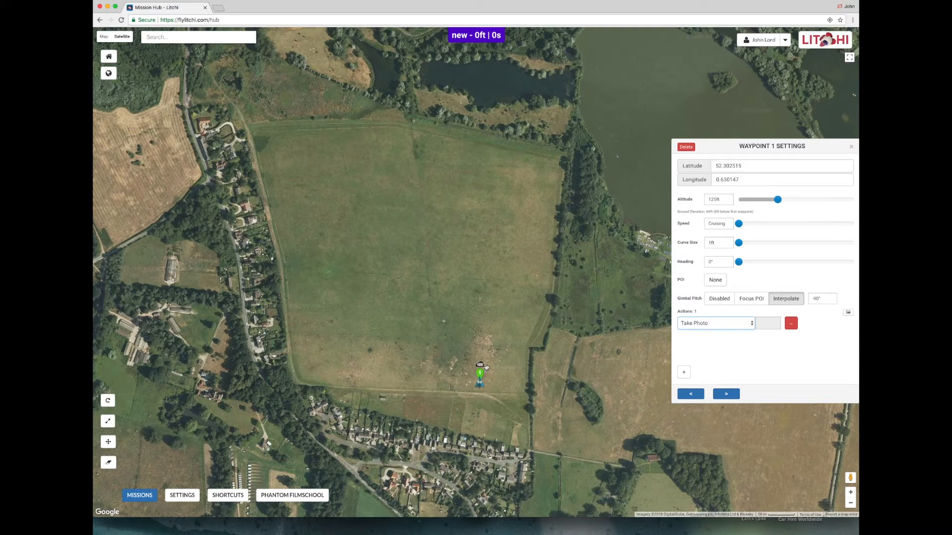
Place the second waypoint at the field's northeast corner with a 350 ft altitude and a -90° gimbal pitch
left_click(548, 135)
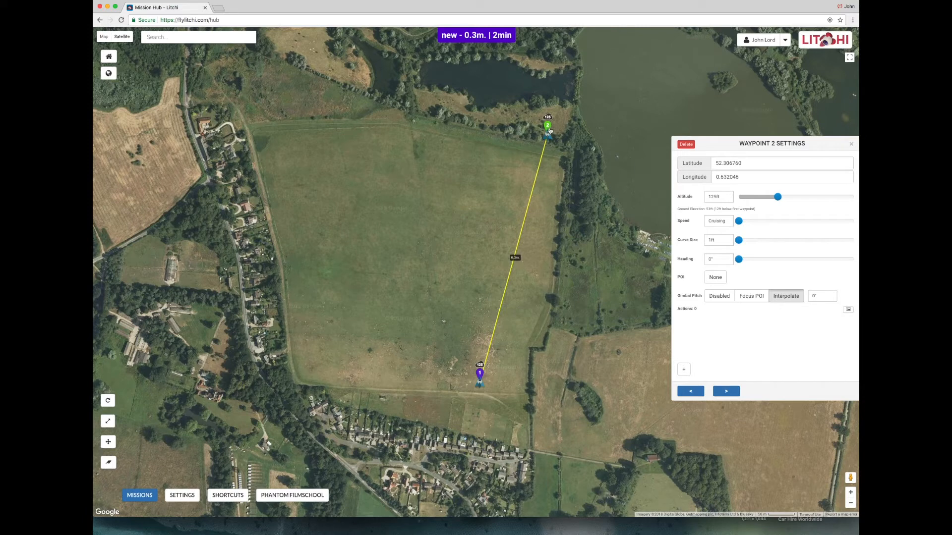
left_click_drag(722, 196, 704, 197)
type("350")
left_click(821, 296)
Add a Take Photo action to the second waypoint and move its marker slightly northeast
left_click(684, 372)
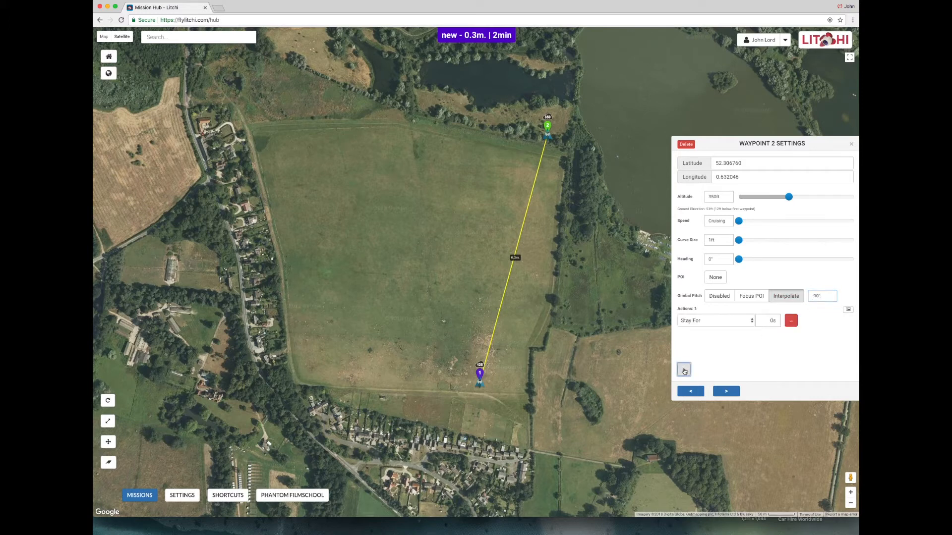
left_click(750, 321)
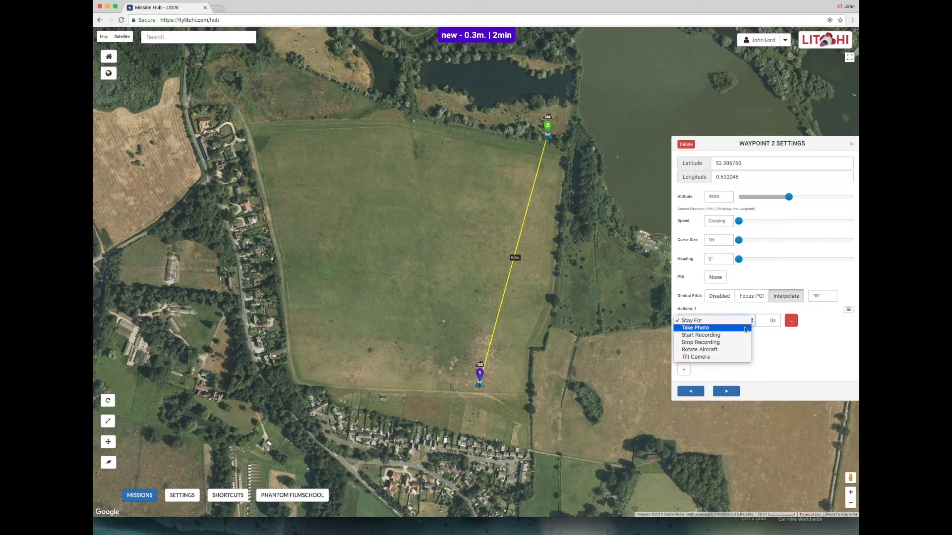
left_click(744, 328)
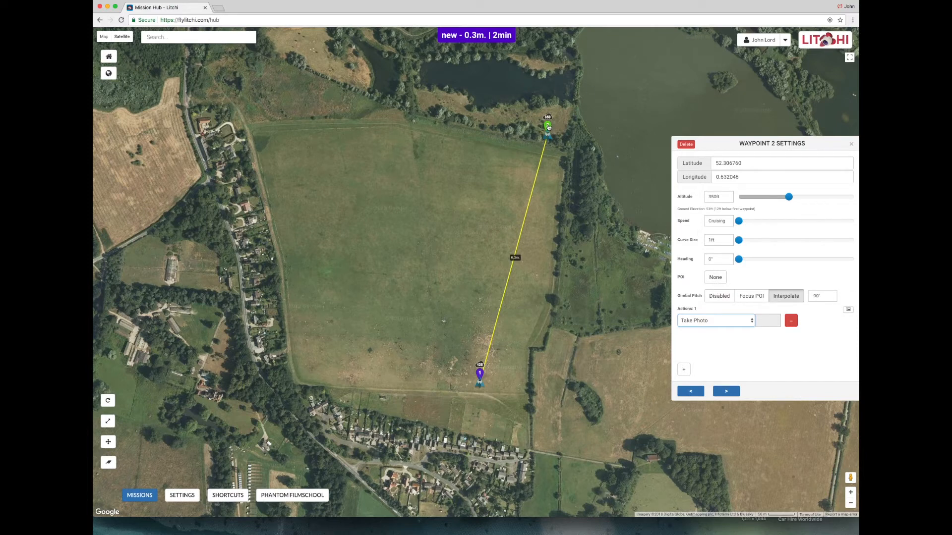
left_click_drag(549, 126, 557, 120)
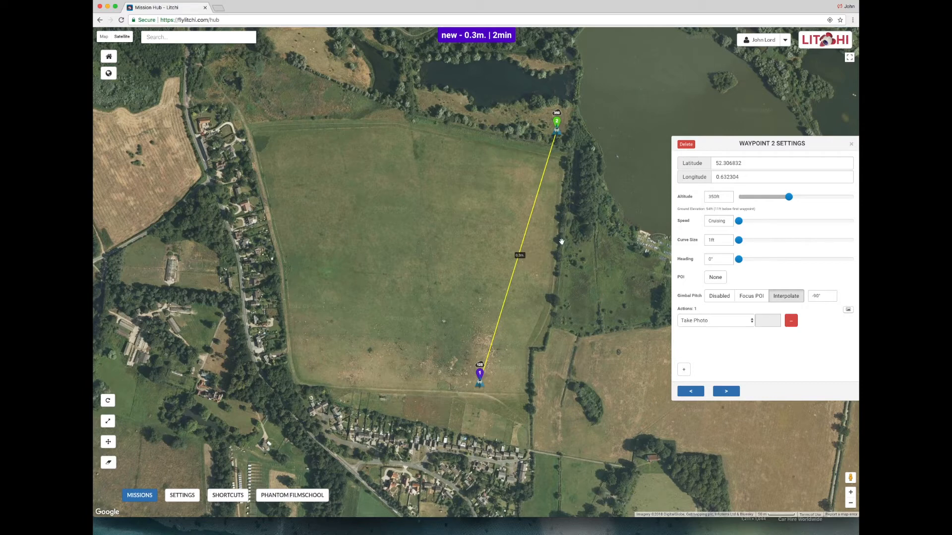
Place the third, fourth and fifth waypoints in a line westward along the field's northern edge, spaced about 262 ft apart
left_click(851, 492)
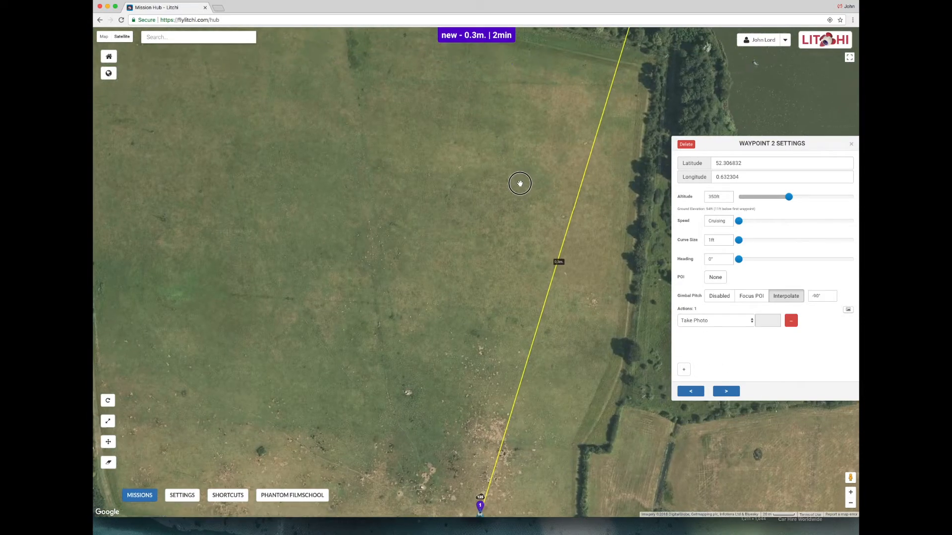
left_click_drag(519, 183, 488, 308)
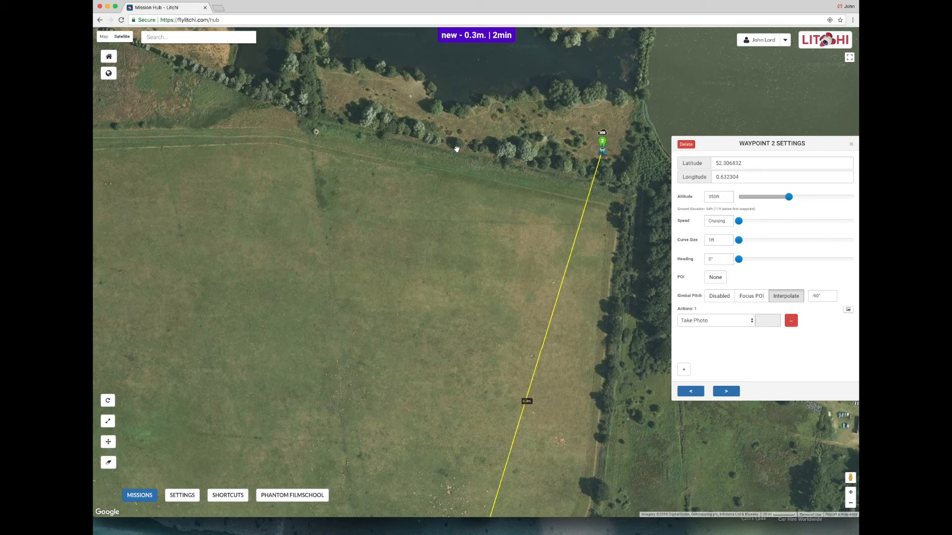
left_click(457, 149)
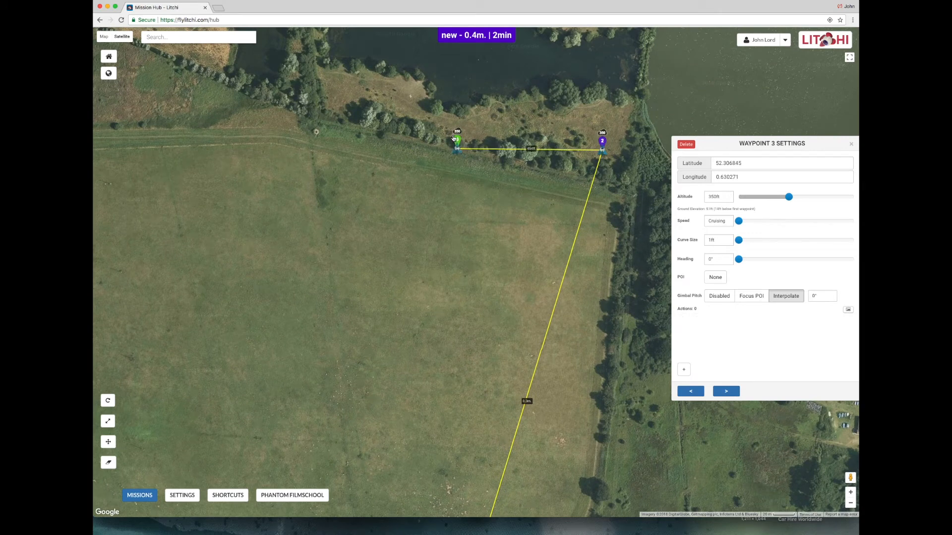
left_click_drag(455, 139, 515, 137)
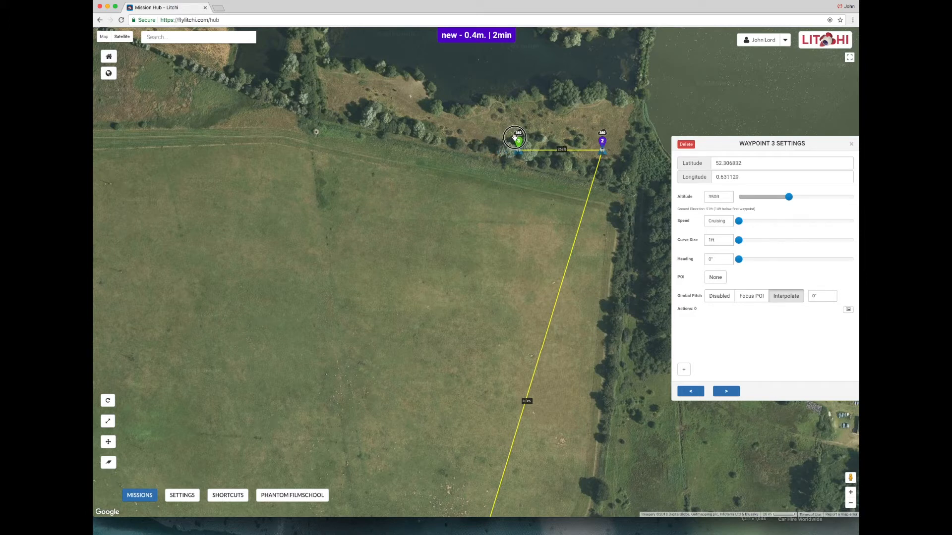
left_click(431, 149)
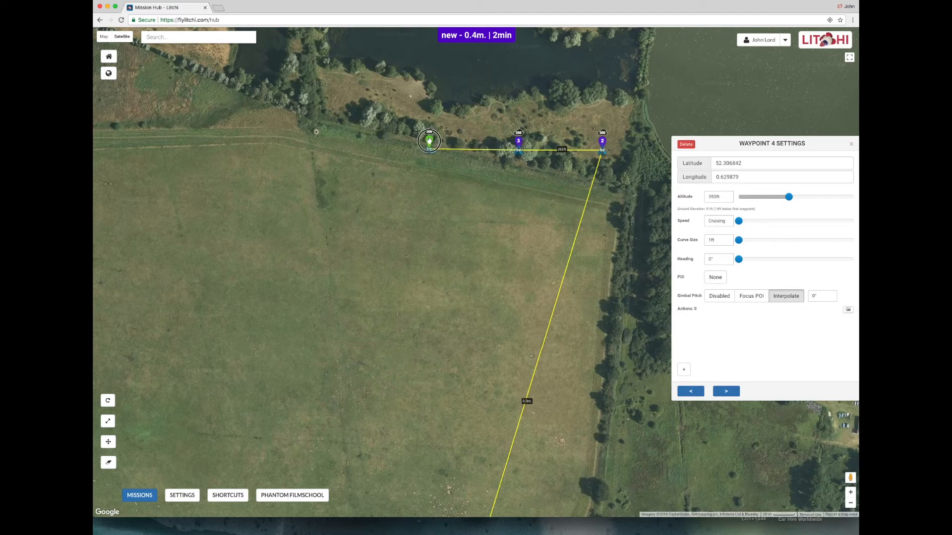
left_click_drag(430, 141, 433, 142)
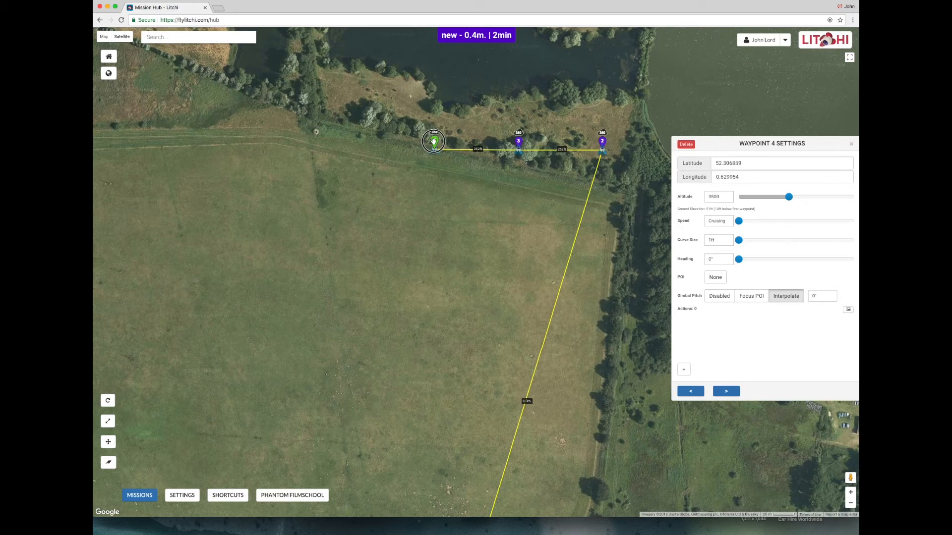
left_click(339, 143)
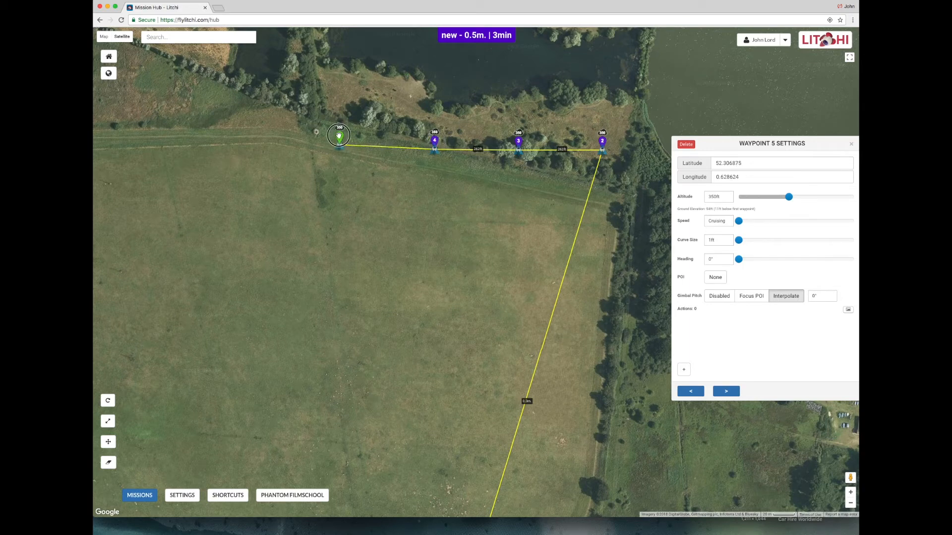
left_click_drag(339, 135, 350, 138)
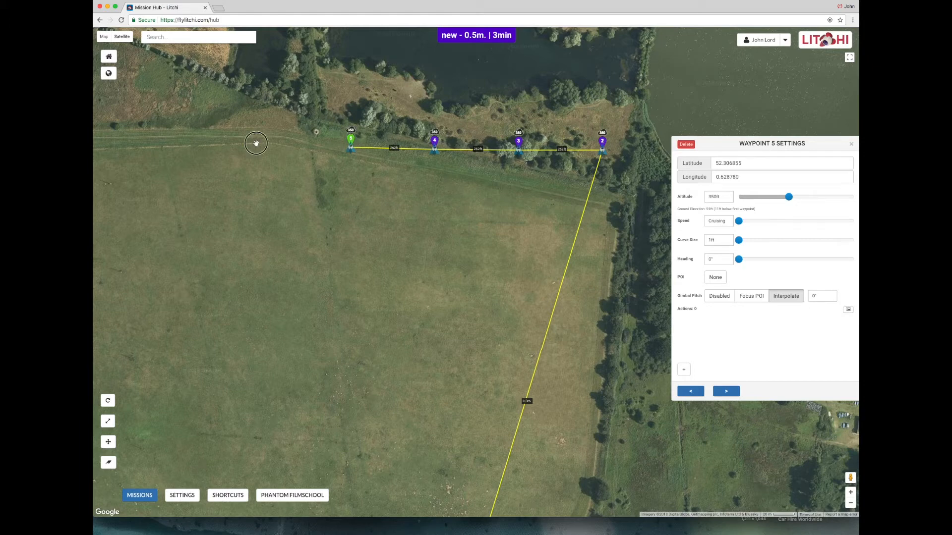
Continue the line westward with the sixth and seventh waypoints, adjusting their markers to a spacing of about 262 ft
left_click(254, 144)
left_click_drag(300, 178, 393, 179)
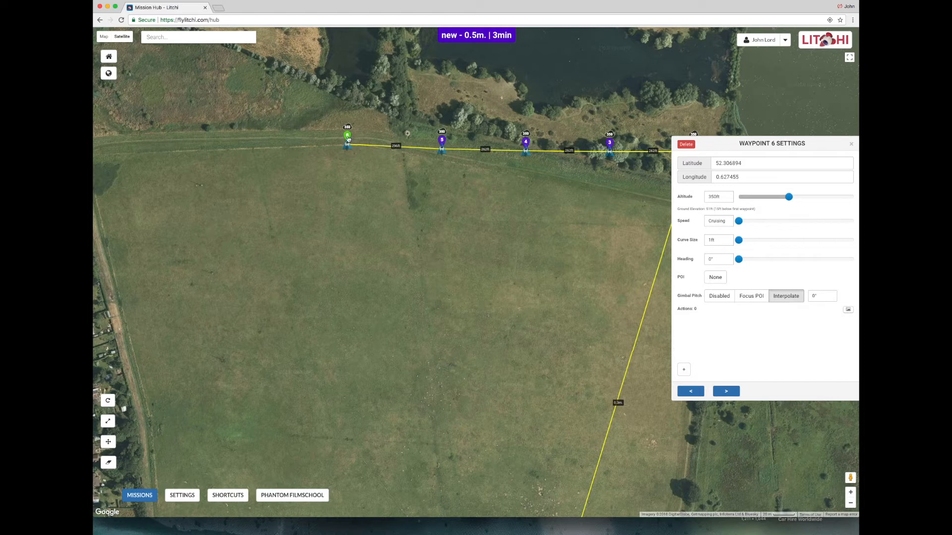
left_click_drag(348, 138, 357, 136)
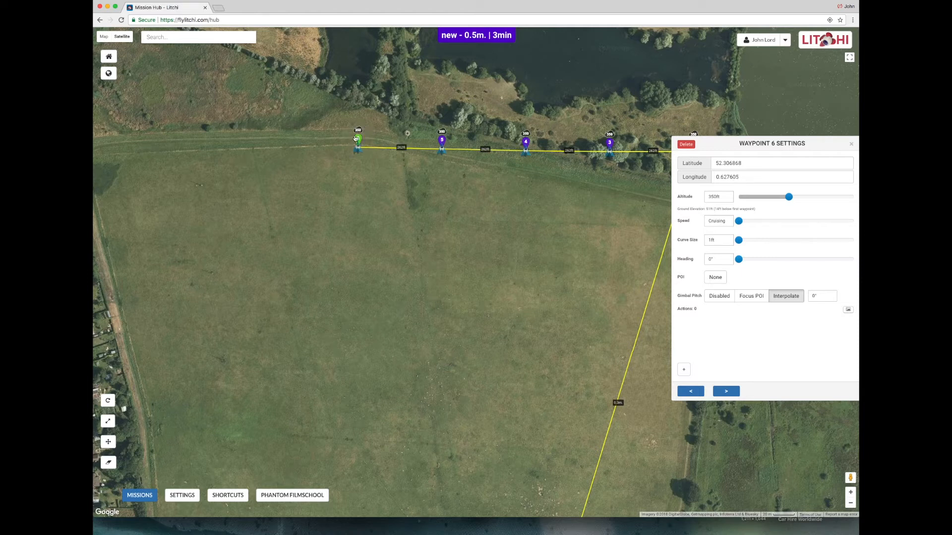
left_click(251, 142)
left_click_drag(251, 137, 272, 131)
Place waypoints eight to ten about 260 ft apart, ending the line at the houses west of the field
left_click_drag(228, 169, 412, 217)
left_click(389, 187)
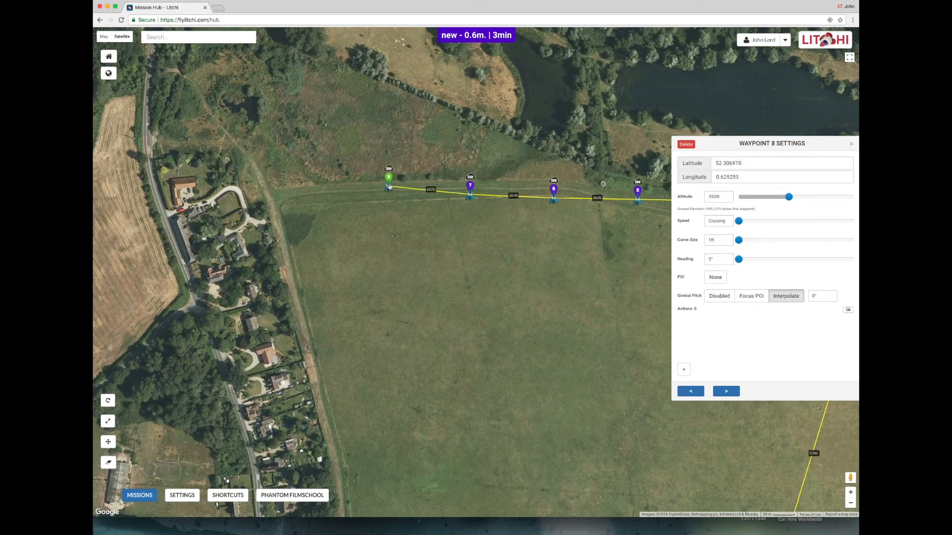
left_click_drag(388, 177, 386, 176)
left_click(297, 190)
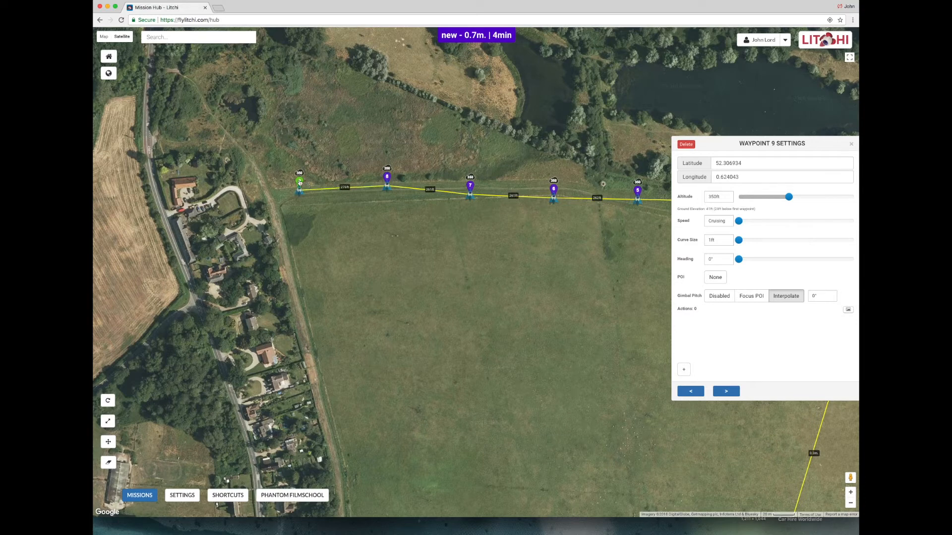
left_click_drag(299, 182, 303, 180)
left_click(207, 186)
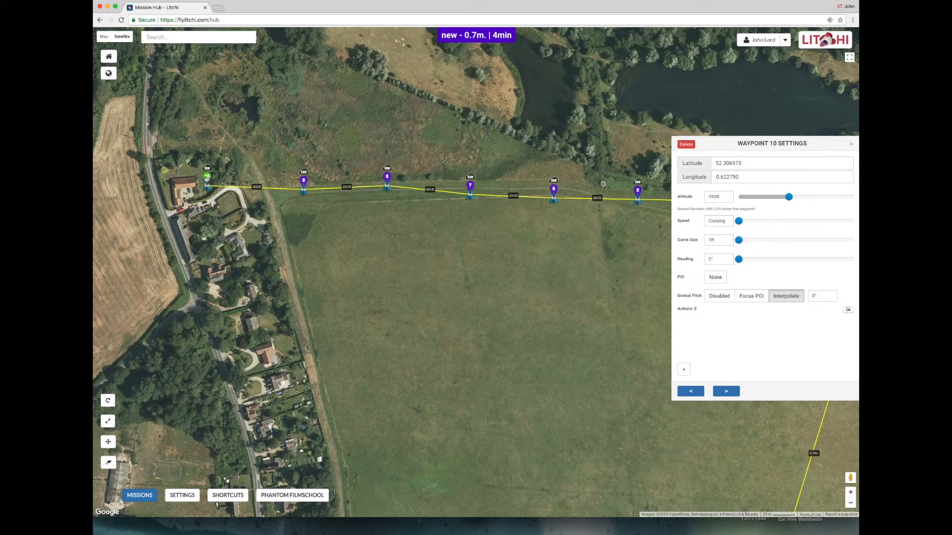
left_click_drag(207, 185, 219, 180)
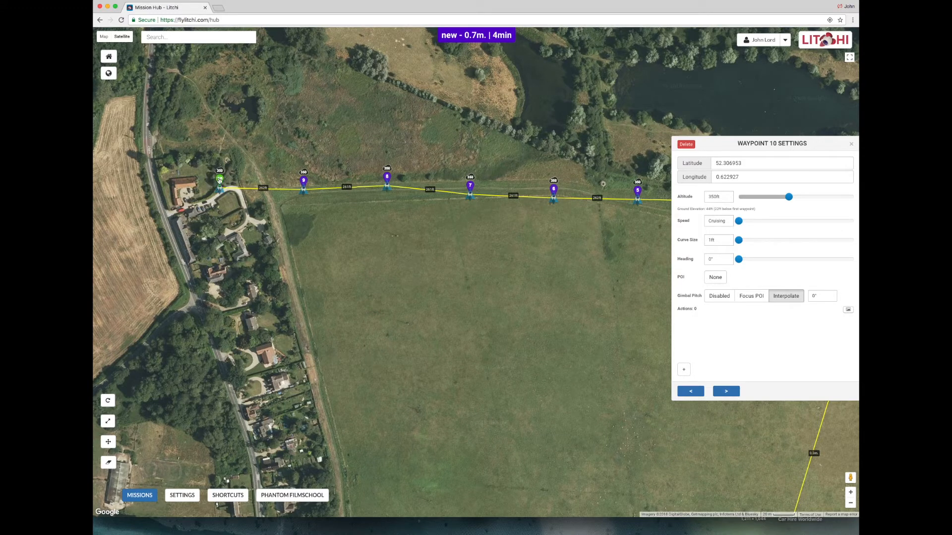
Delete waypoints 3 through 9 between the two end waypoints of the line along the field's northern edge
left_click(848, 503)
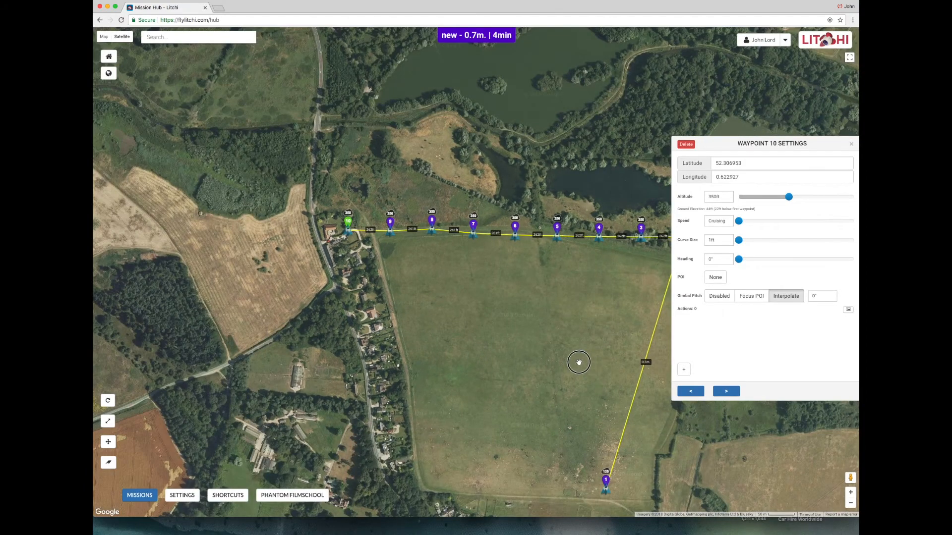
left_click_drag(578, 361, 500, 333)
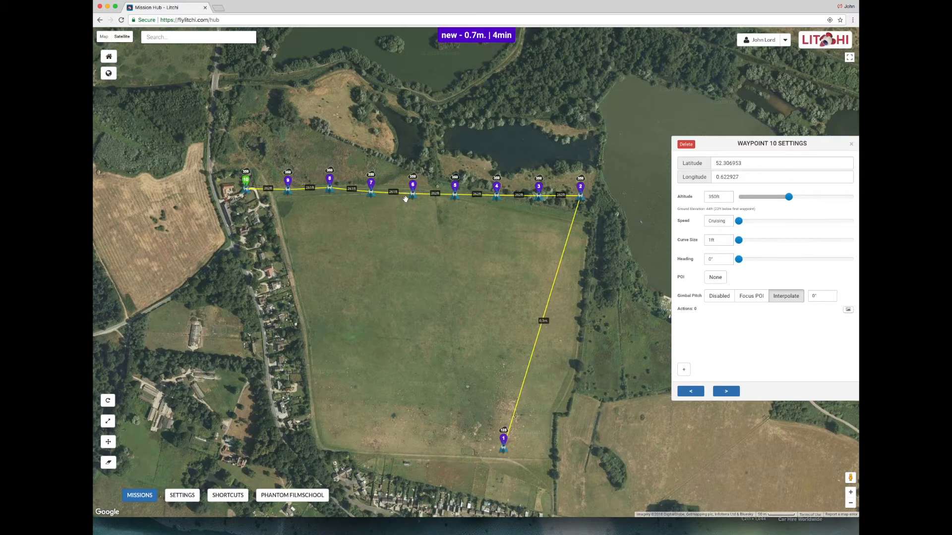
left_click(539, 187)
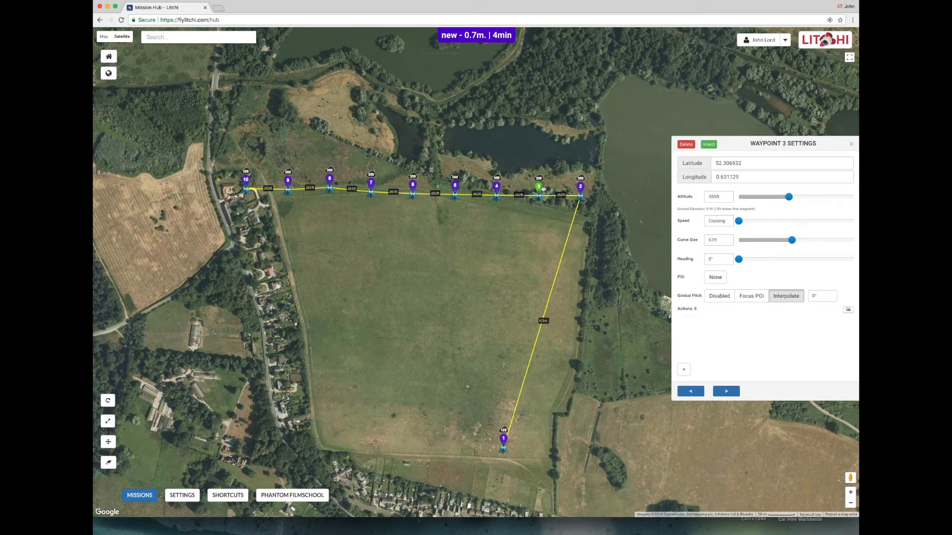
left_click(686, 144)
left_click(687, 145)
left_click(687, 145)
left_click(687, 145)
left_click(687, 145)
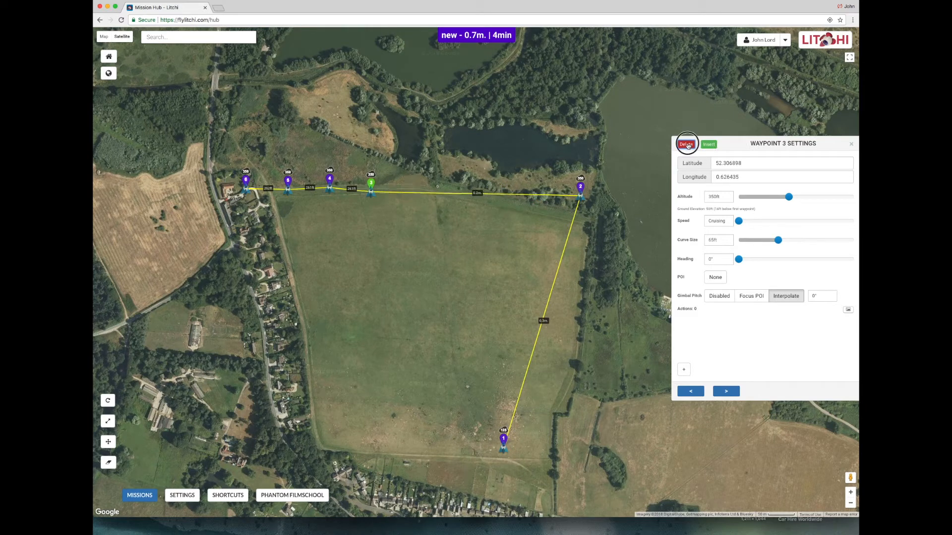
left_click(687, 146)
left_click(688, 145)
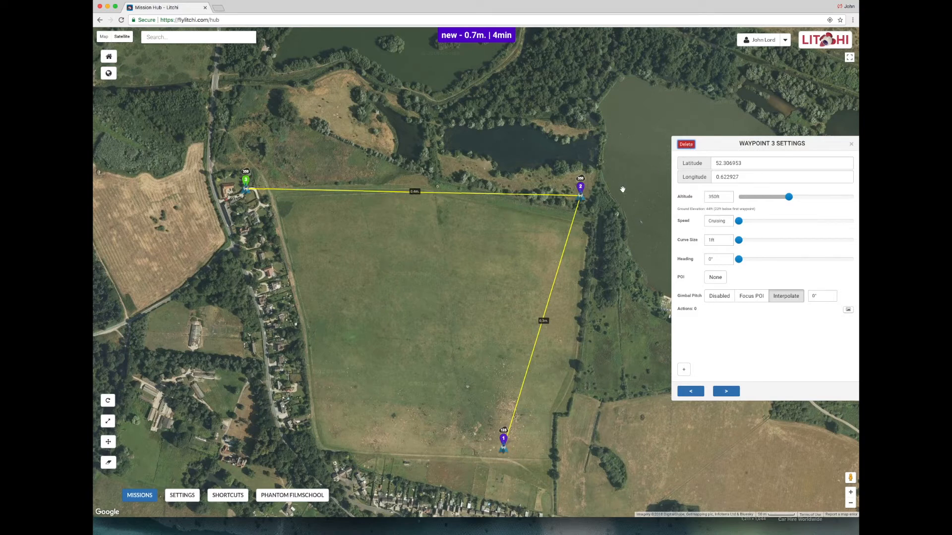
Insert a waypoint midway between waypoint 2 and the western end waypoint of the northern line
left_click(581, 189)
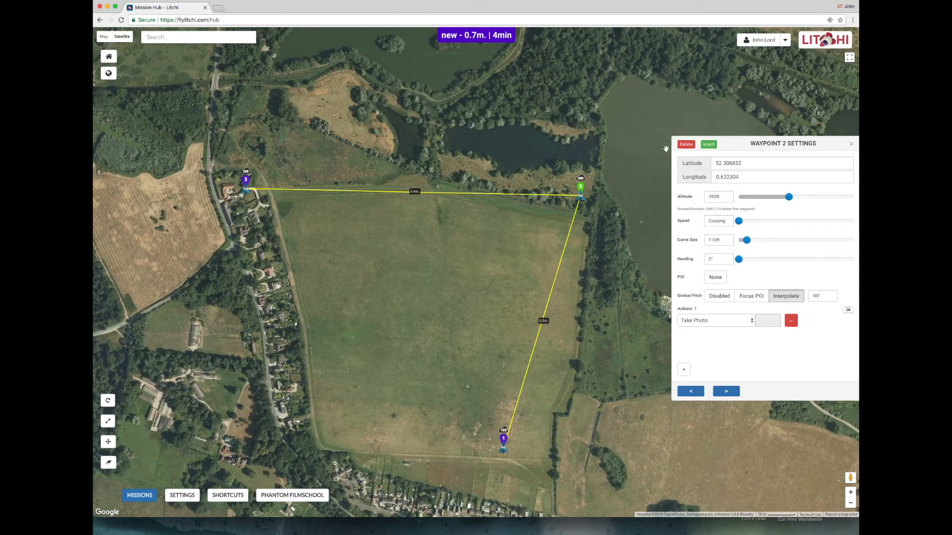
left_click(708, 144)
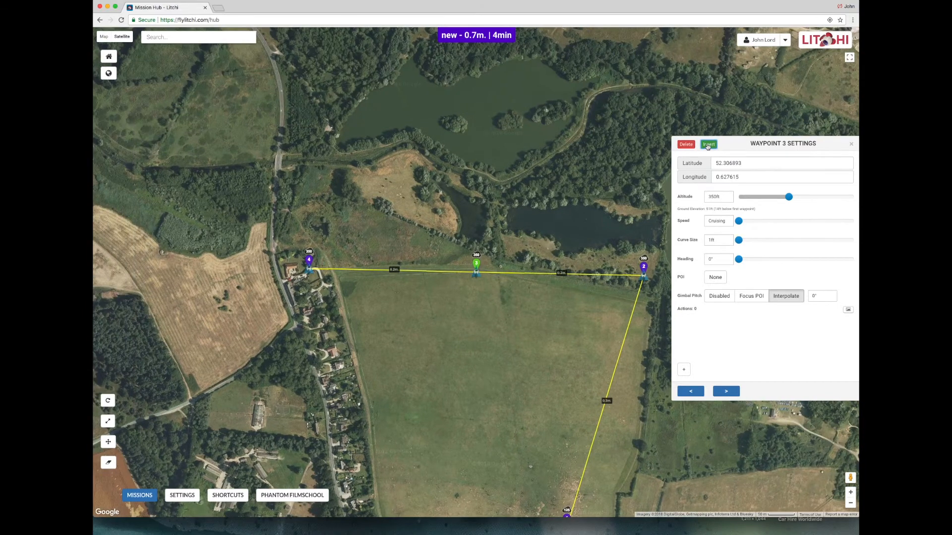
left_click_drag(589, 187, 571, 117)
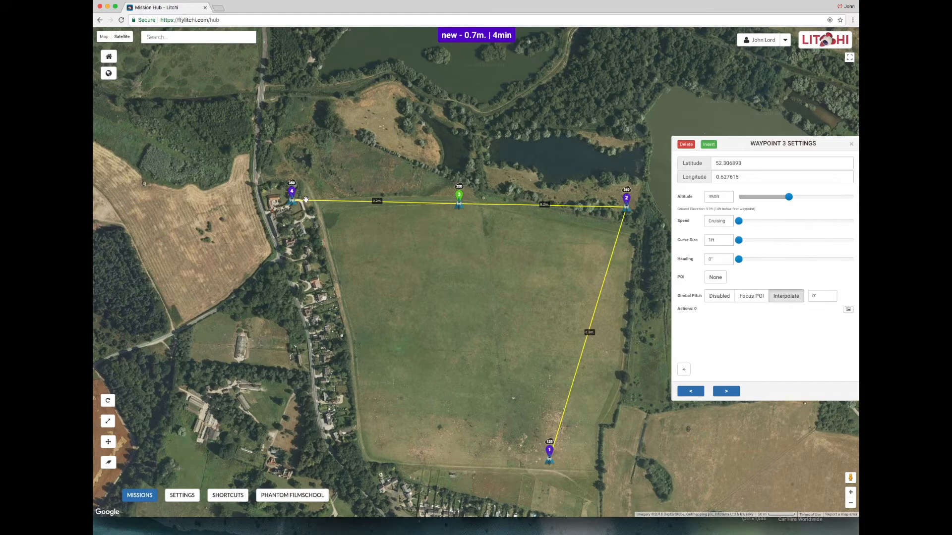
Subdivide the western half of the northern line with three inserted waypoints spaced 262 ft apart
left_click(710, 145)
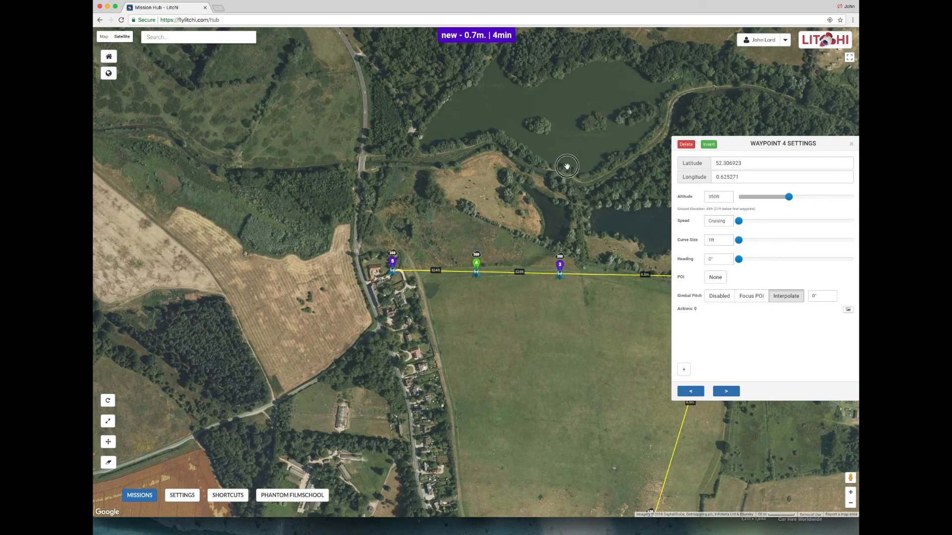
left_click_drag(567, 164, 452, 106)
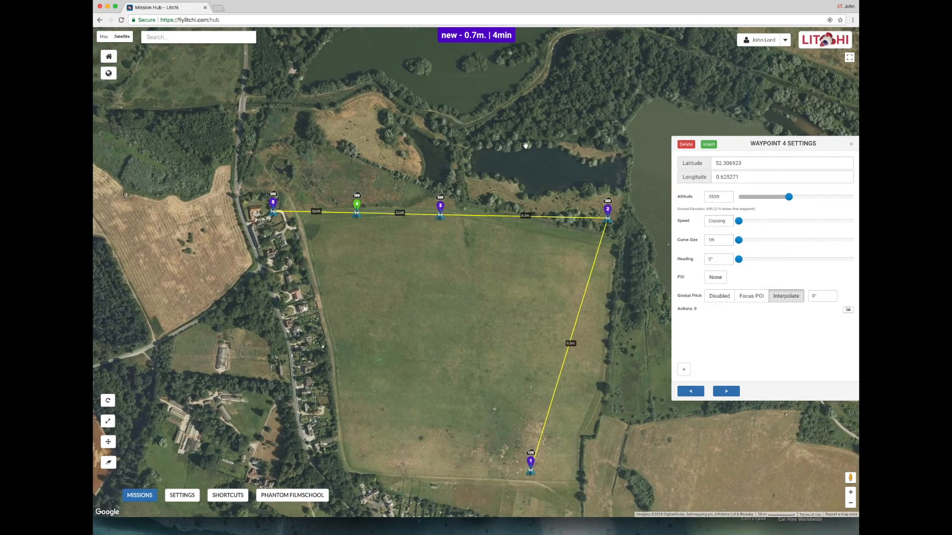
left_click(709, 145)
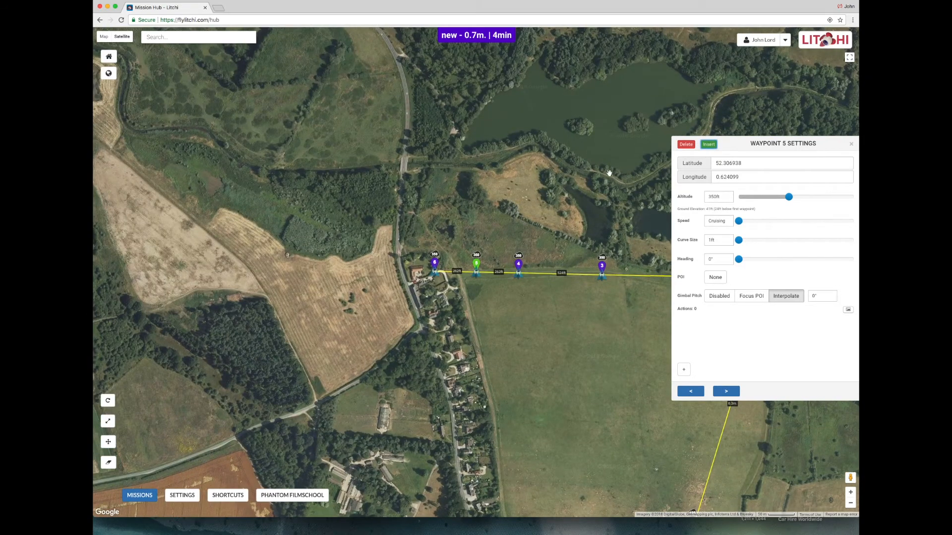
left_click_drag(609, 176, 455, 109)
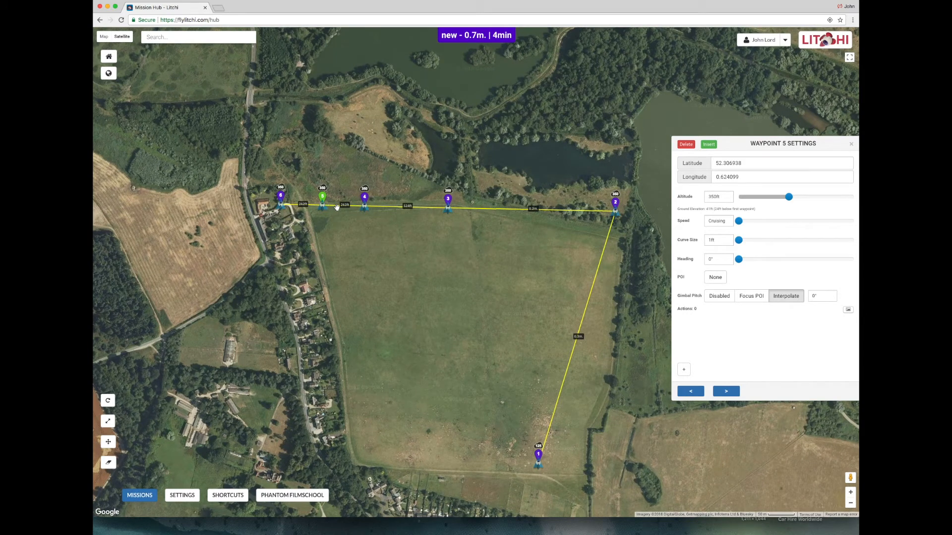
left_click(447, 198)
left_click(709, 144)
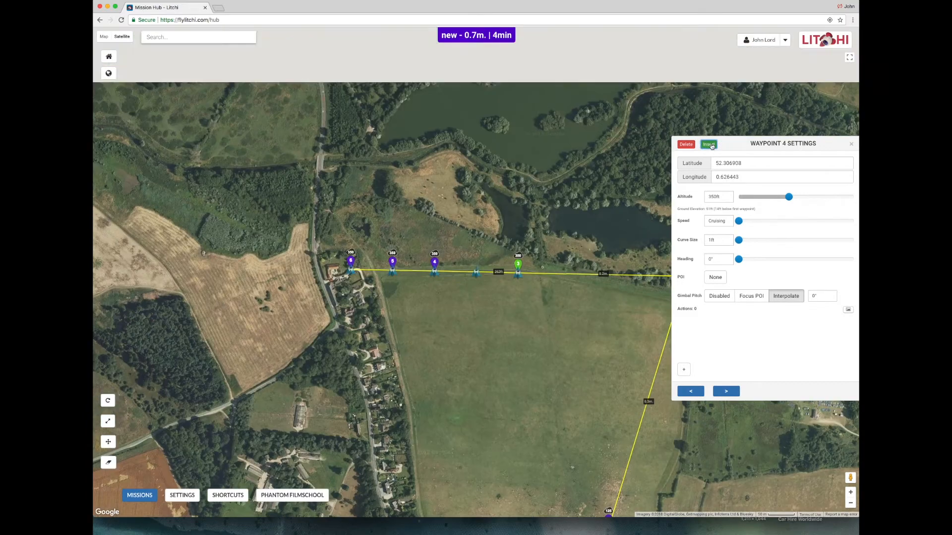
left_click_drag(574, 212, 480, 170)
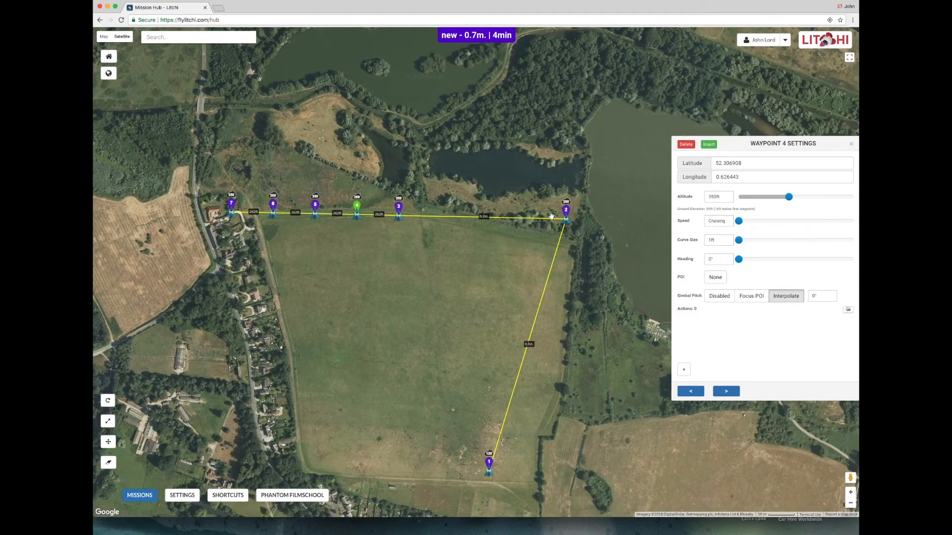
Subdivide the eastern half of the northern line, starting from waypoint 2, with three inserted waypoints spaced 262 ft apart
left_click(566, 212)
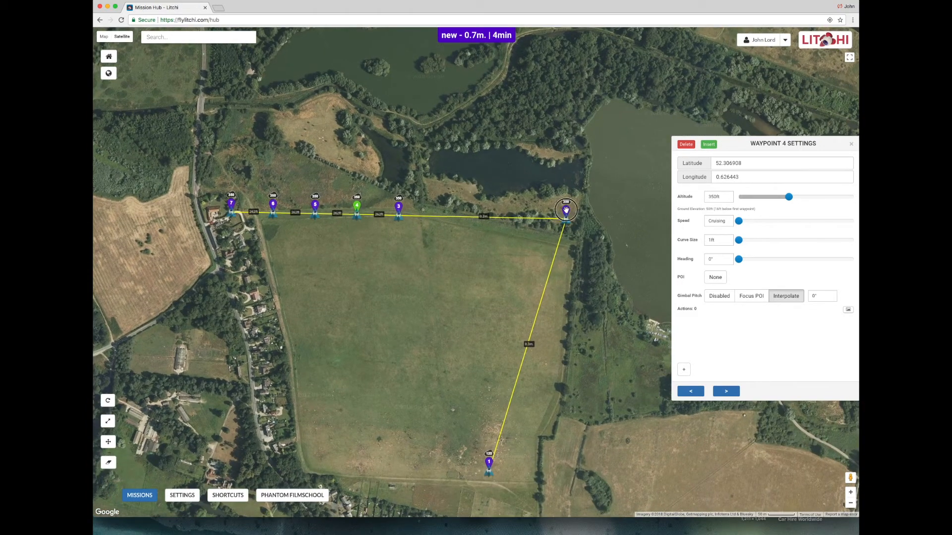
left_click(710, 145)
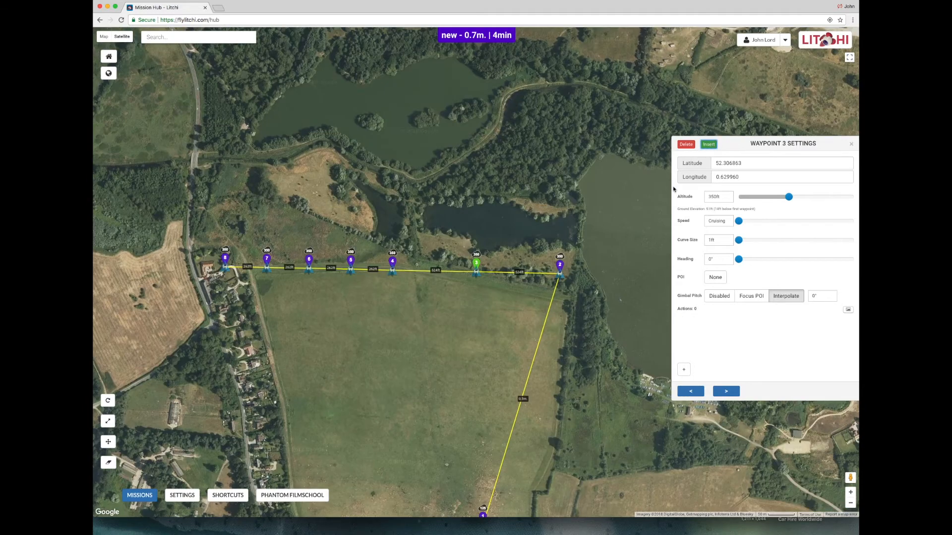
left_click(708, 145)
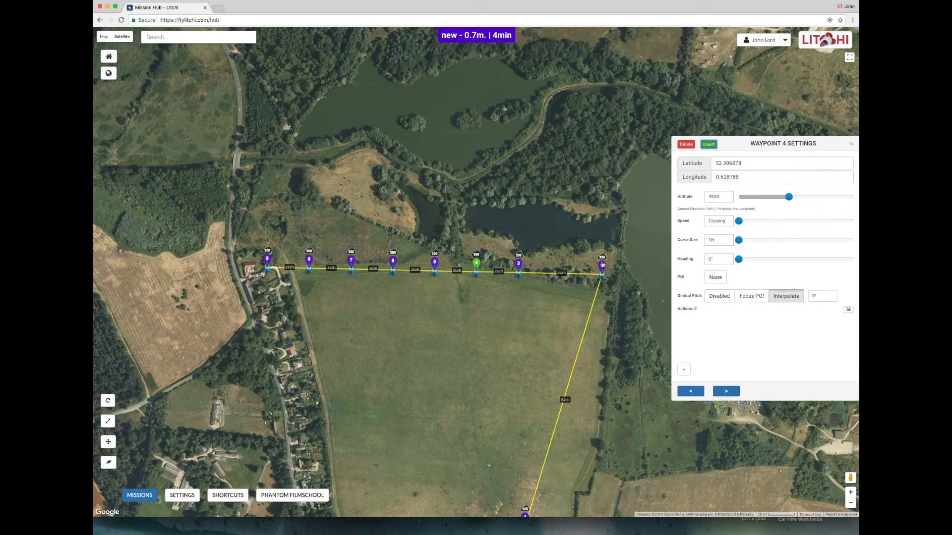
left_click(708, 144)
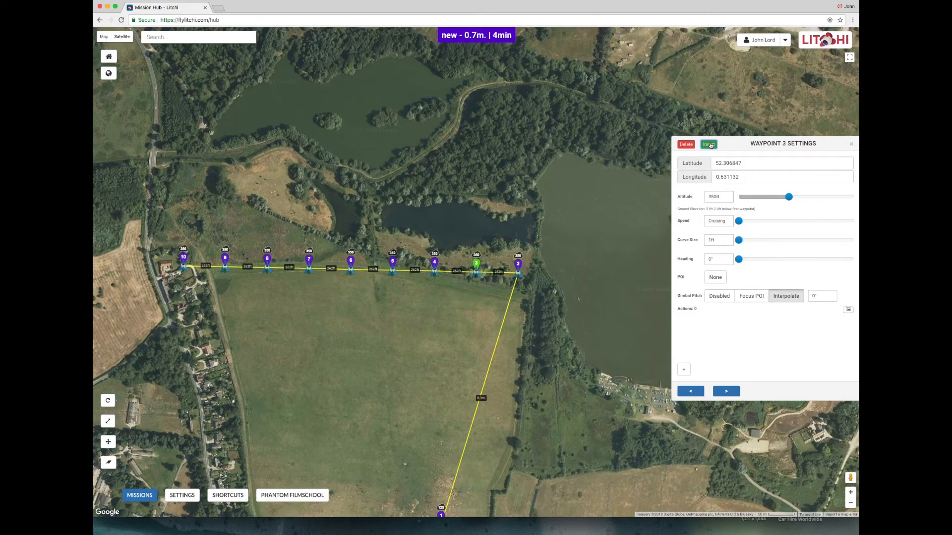
Place waypoint 11 south of waypoint 10 by the houses and adjust its marker to about 175 ft away
left_click_drag(455, 311, 516, 235)
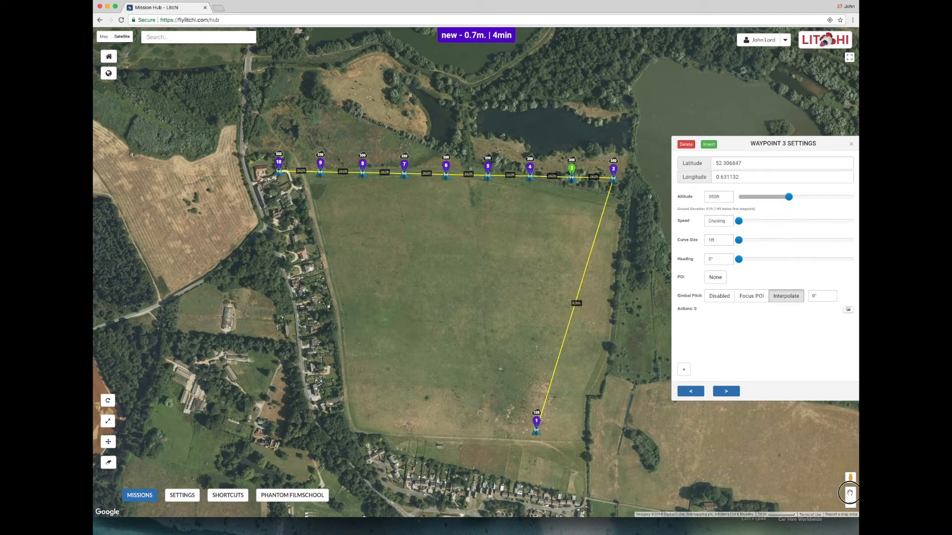
left_click(849, 492)
left_click_drag(315, 248, 474, 323)
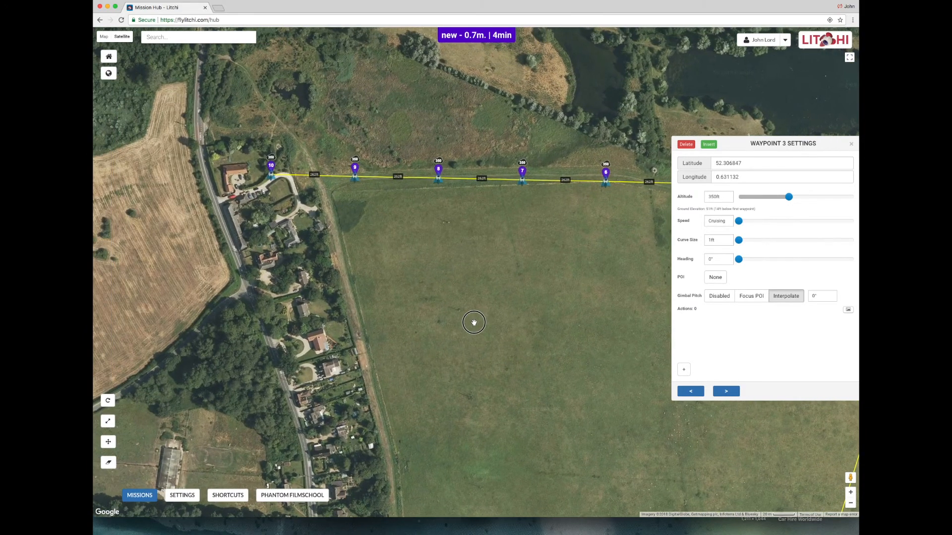
left_click(270, 253)
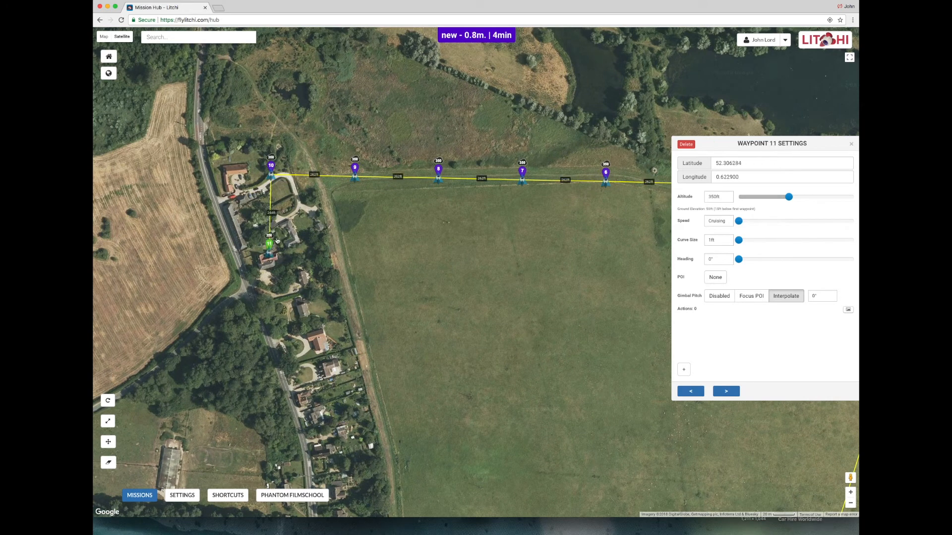
left_click_drag(268, 243, 267, 222)
Place waypoint 12 on the field's eastern edge about 175 ft south of waypoint 2, checking the spacing with waypoint 13 placed beside waypoint 2
left_click_drag(548, 276, 340, 274)
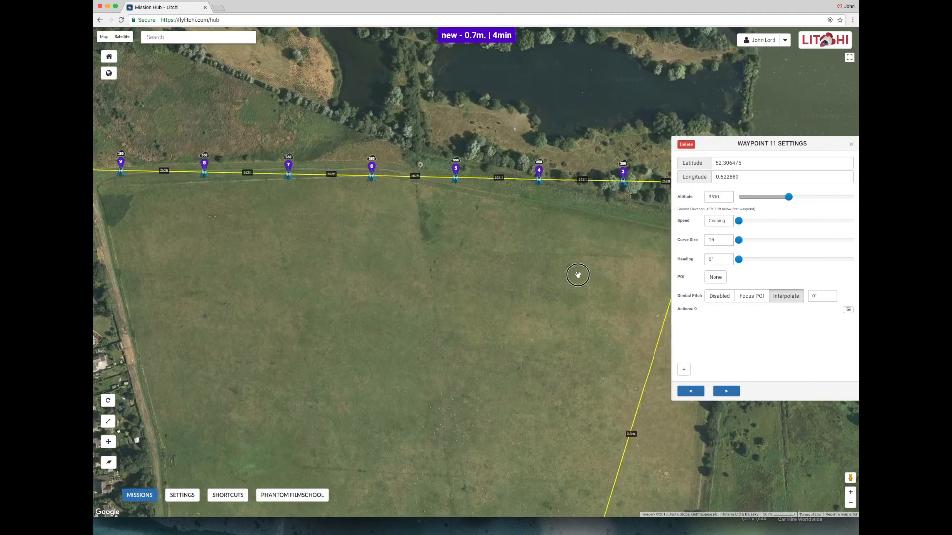
left_click_drag(577, 275, 418, 275)
left_click(525, 248)
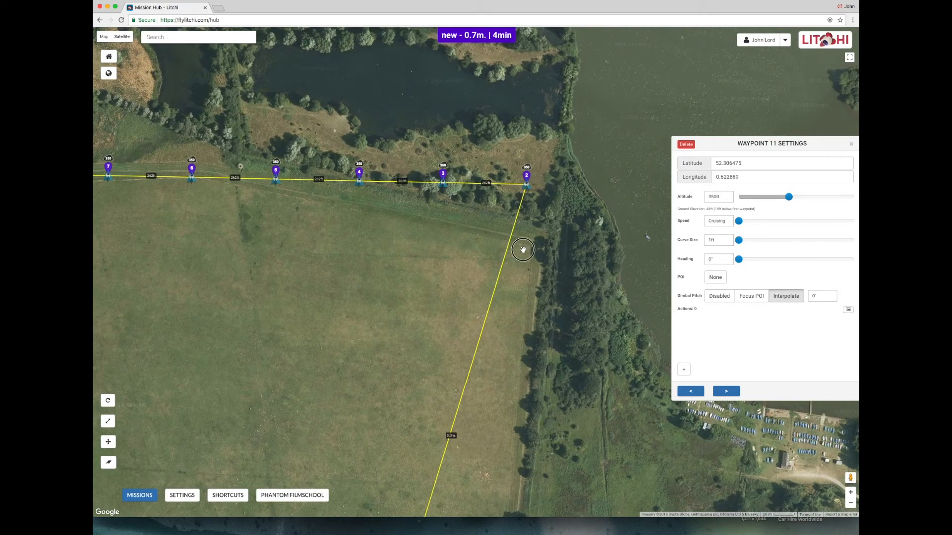
left_click_drag(525, 249, 525, 230)
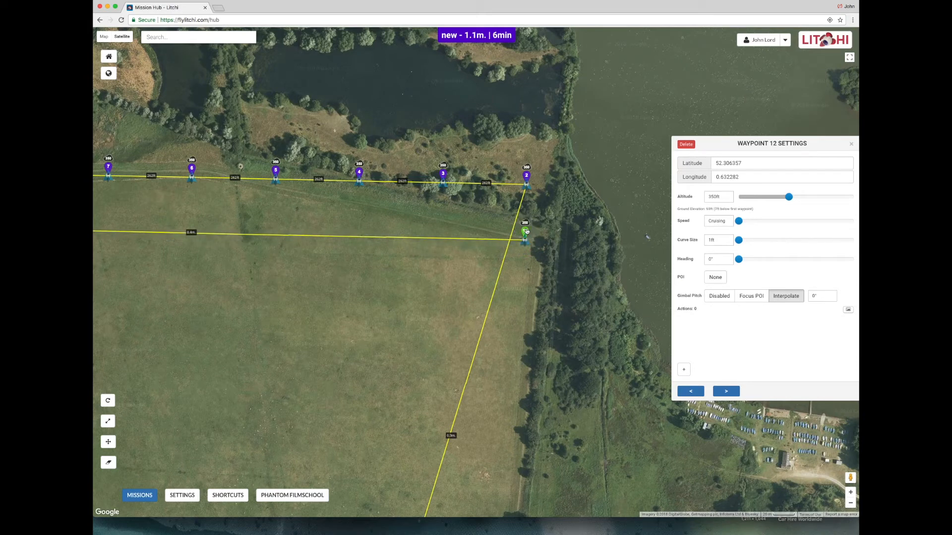
left_click(538, 186)
left_click_drag(538, 177, 535, 178)
left_click_drag(524, 233, 527, 229)
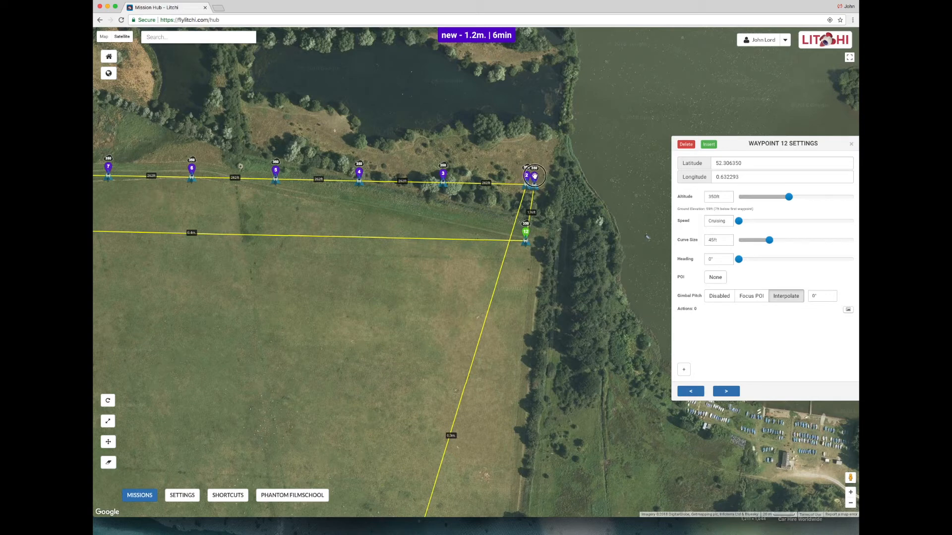
Move waypoint 13 about 175 ft south of waypoint 12 and place waypoint 14 south of waypoint 11 by the houses
left_click_drag(535, 177, 523, 287)
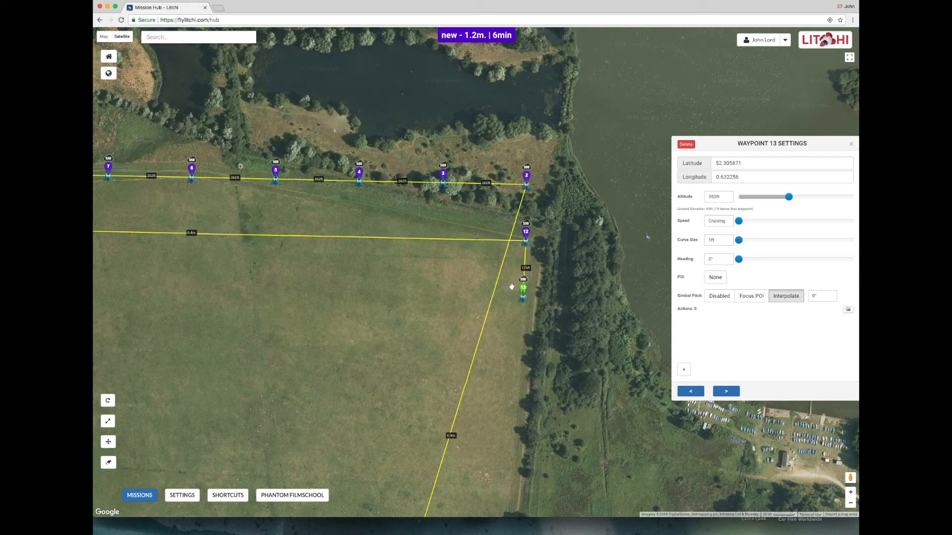
left_click_drag(299, 292, 535, 299)
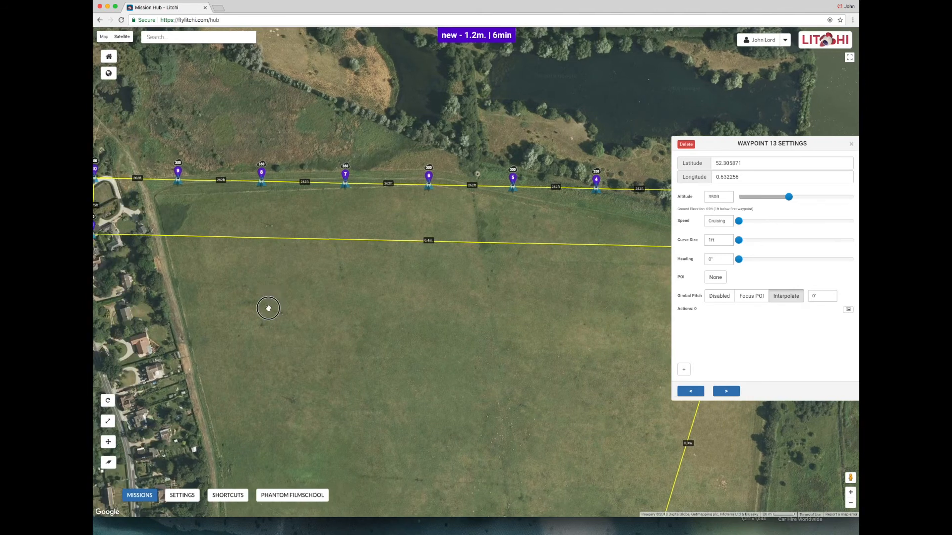
left_click_drag(267, 310, 531, 324)
left_click(347, 310)
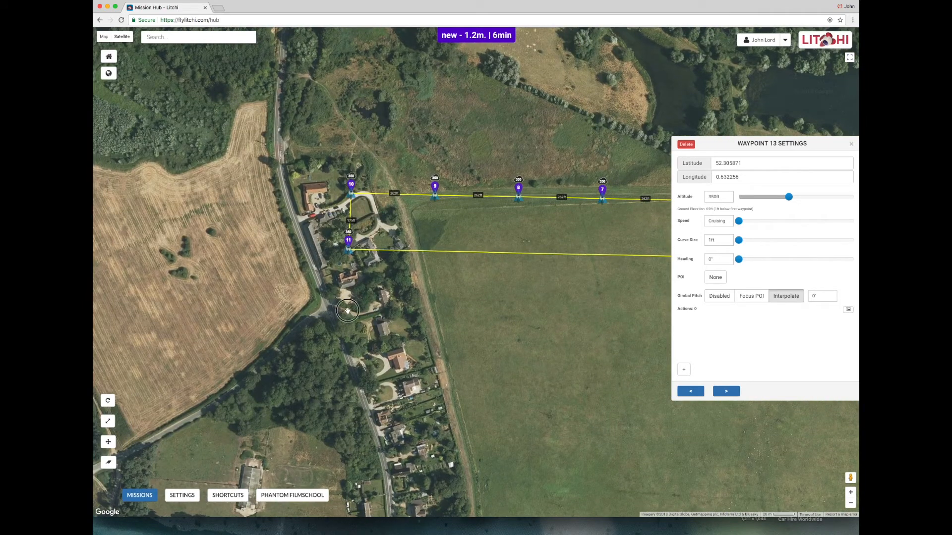
left_click_drag(348, 303, 347, 297)
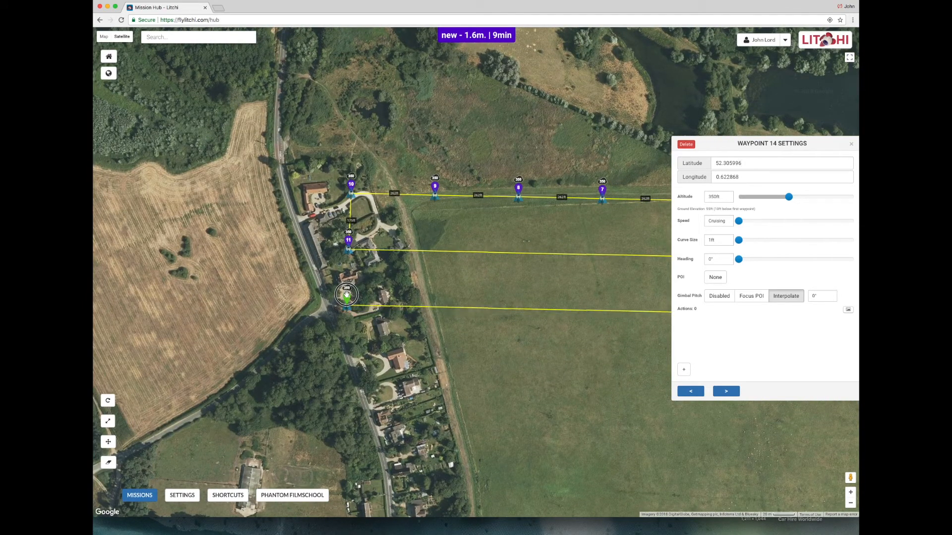
Add waypoint 15 beside waypoint 11 to check waypoint 14's spacing, and move waypoint 15 to the south of waypoint 14
left_click(336, 250)
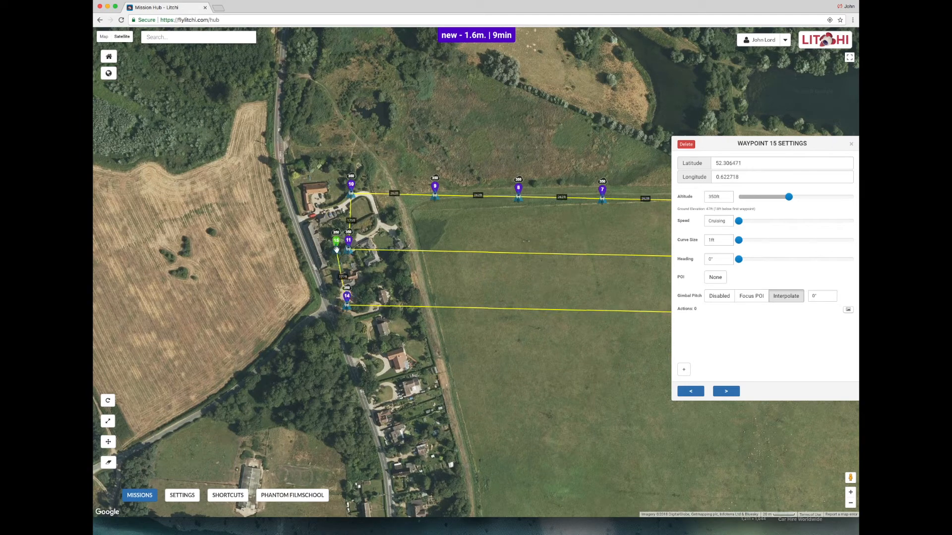
left_click_drag(346, 296, 347, 294)
left_click_drag(336, 241, 344, 349)
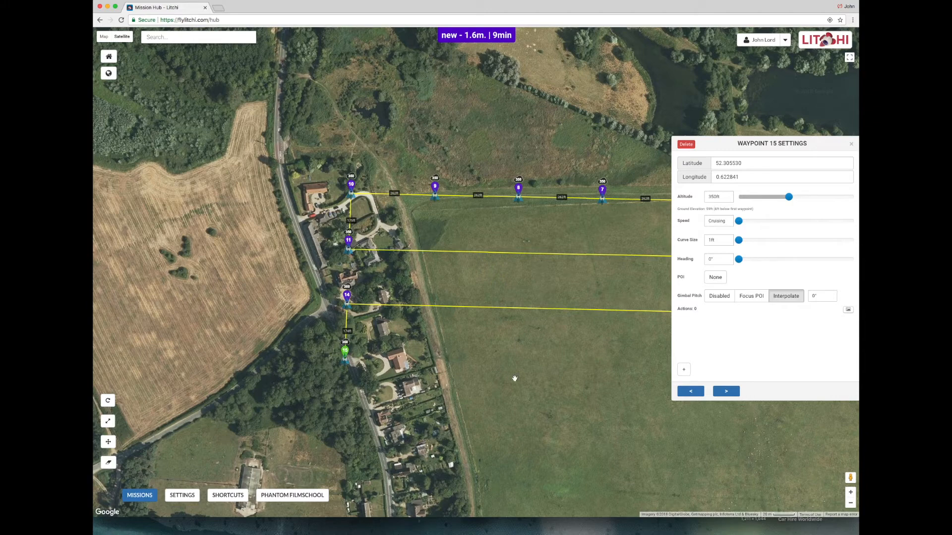
Place waypoint 16 about 175 ft south of waypoint 13 on the eastern edge, checking the spacing with waypoint 17 placed beside waypoint 13
left_click_drag(547, 374, 278, 262)
left_click_drag(504, 293, 370, 284)
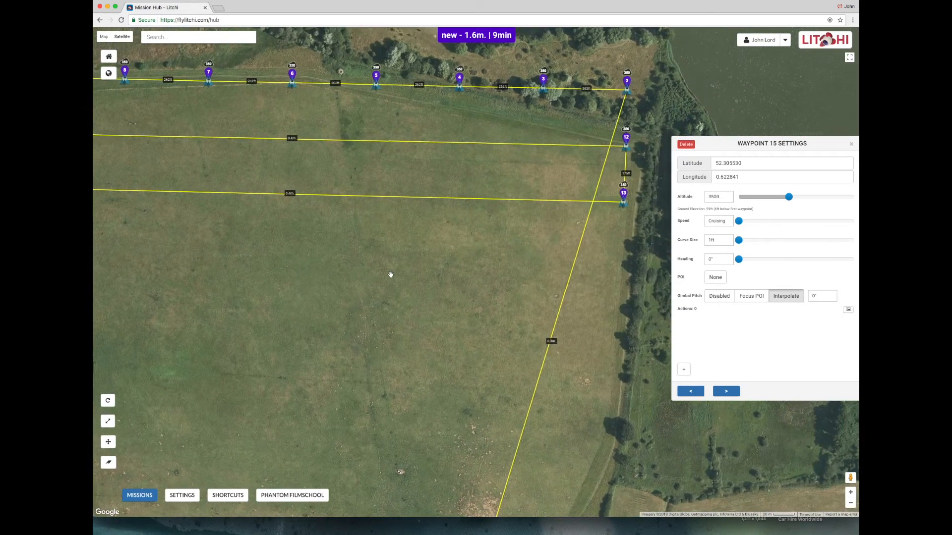
left_click(622, 252)
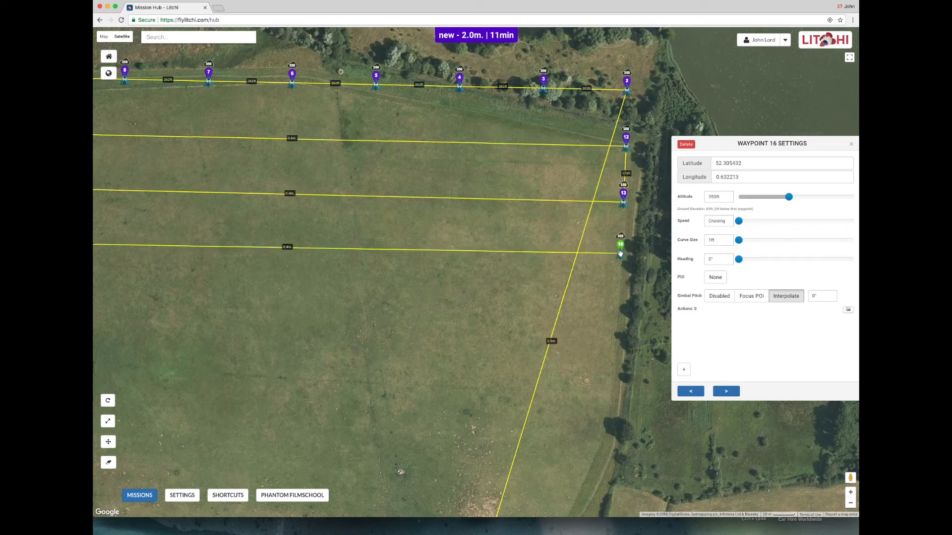
left_click(633, 204)
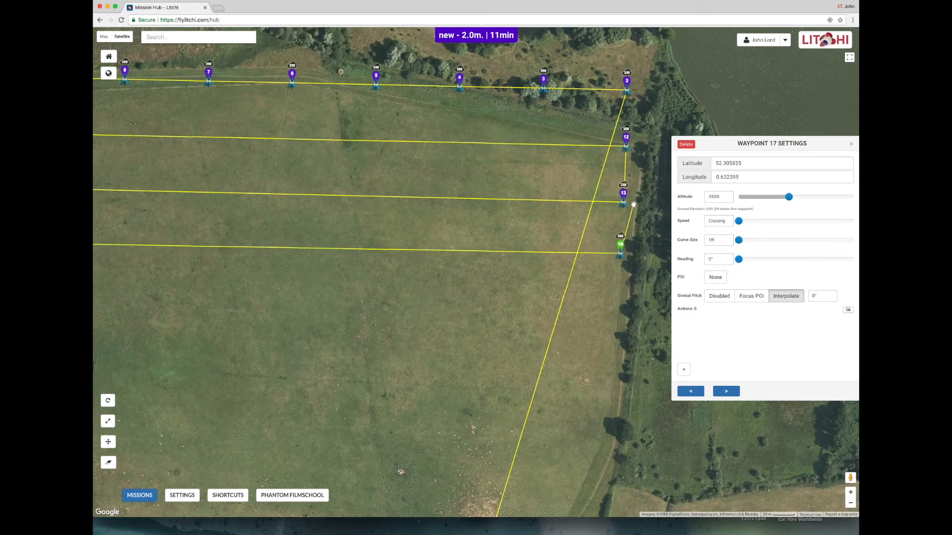
left_click_drag(621, 243, 621, 247)
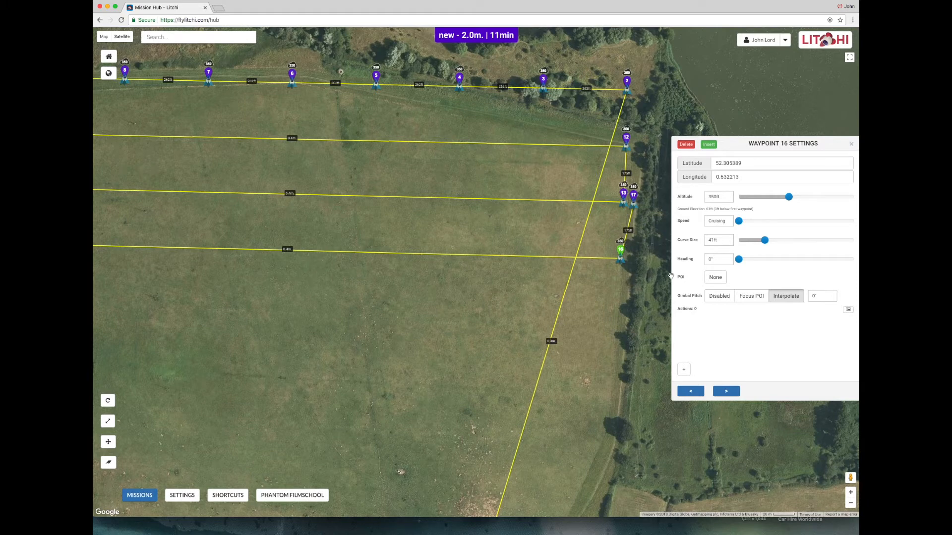
Move waypoint 17 from beside waypoint 13 to just beside waypoint 1 at the field's southern end
left_click(851, 503)
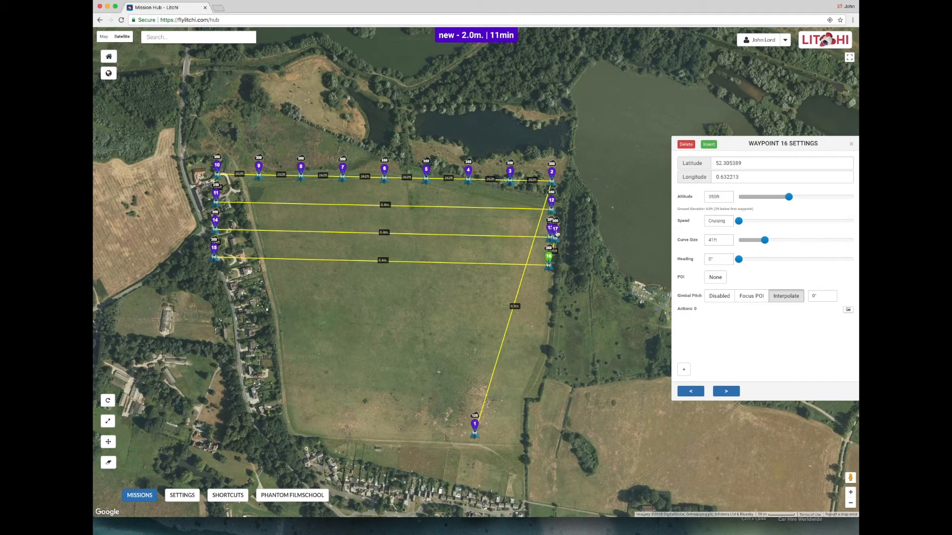
left_click(556, 229)
mouse_move(556, 231)
left_mouse_down()
mouse_move(537, 347)
mouse_move(488, 419)
left_mouse_up()
left_click_drag(404, 311, 450, 324)
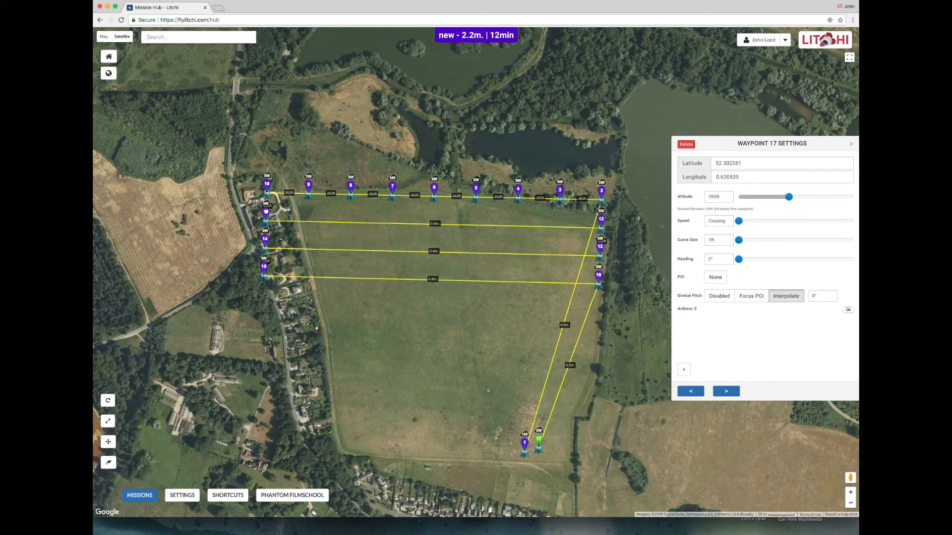
Insert a midpoint waypoint in the second row after waypoint 11 and fill the row's eastern half at about 262 ft spacing
left_click(266, 212)
left_click(707, 145)
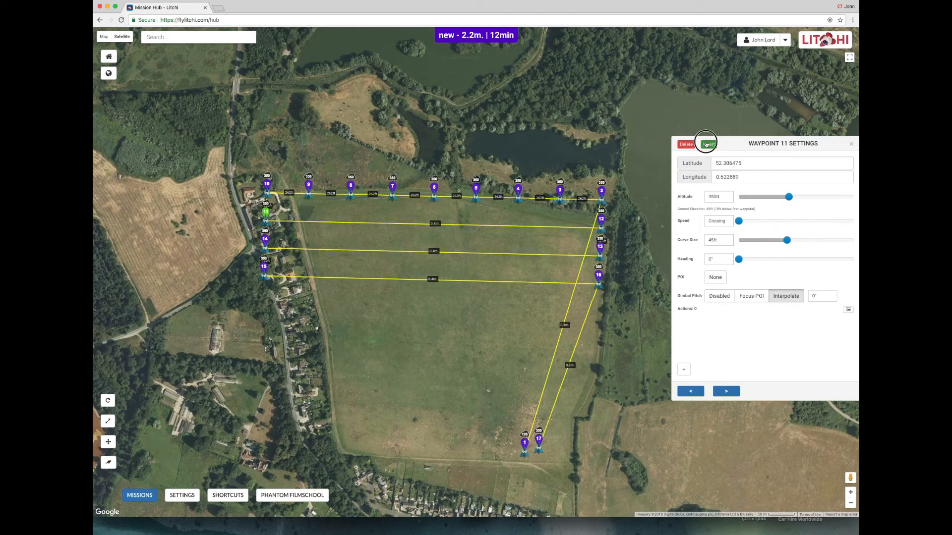
left_click(708, 144)
left_click(708, 144)
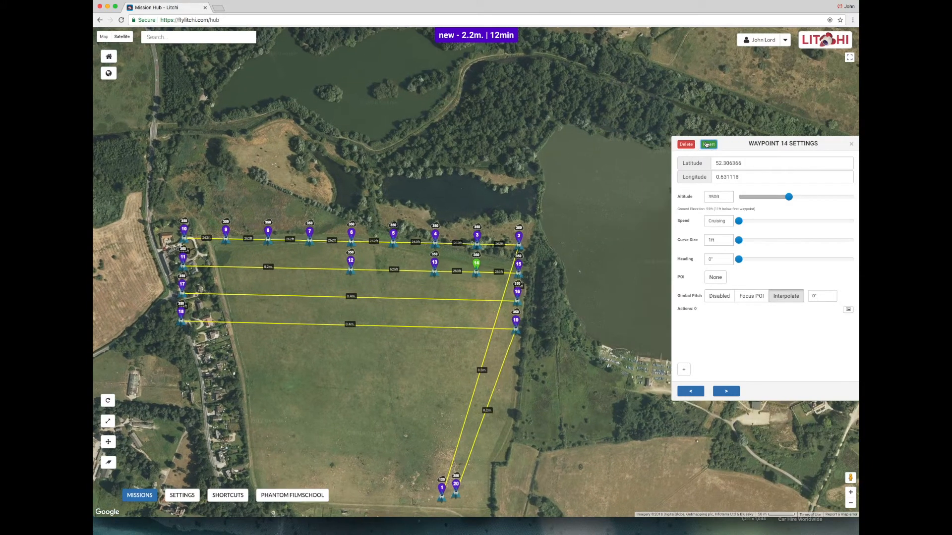
left_click(351, 261)
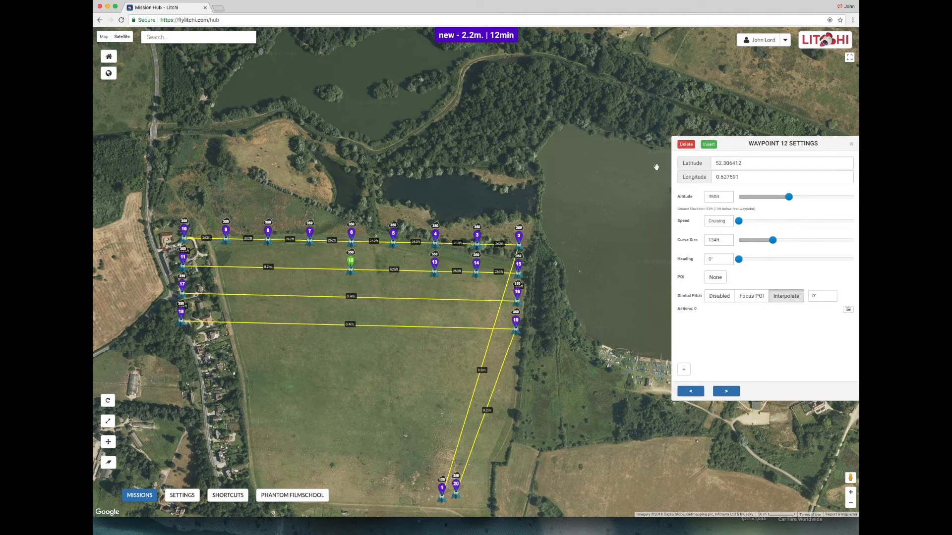
left_click(709, 144)
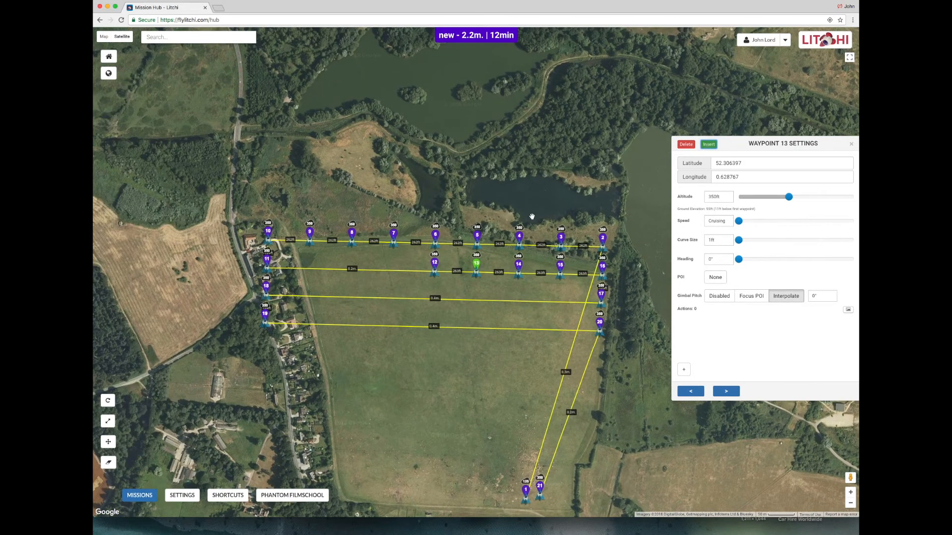
Fill the western half of the second row with three waypoints spaced about 262 ft apart, starting from waypoint 11
left_click(267, 259)
left_click(709, 144)
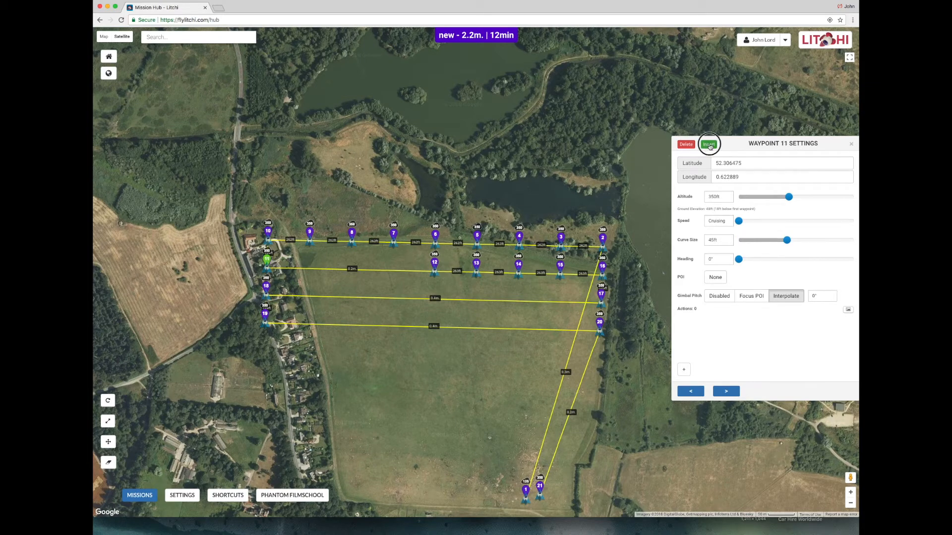
left_click(709, 144)
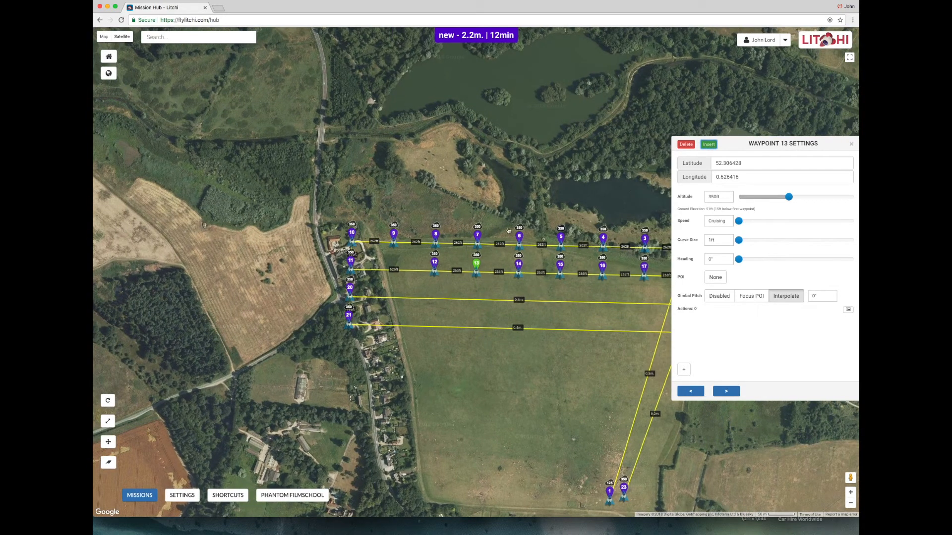
left_click(350, 261)
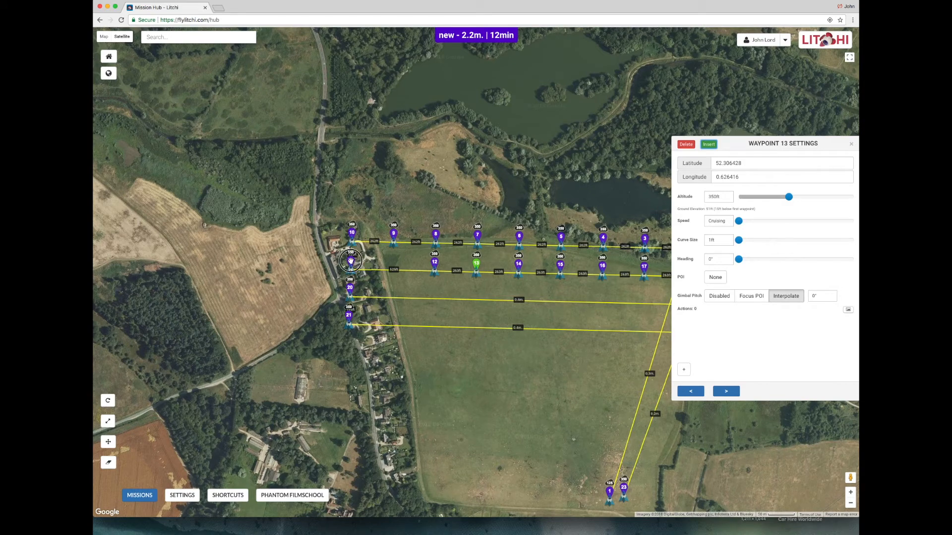
left_click(709, 144)
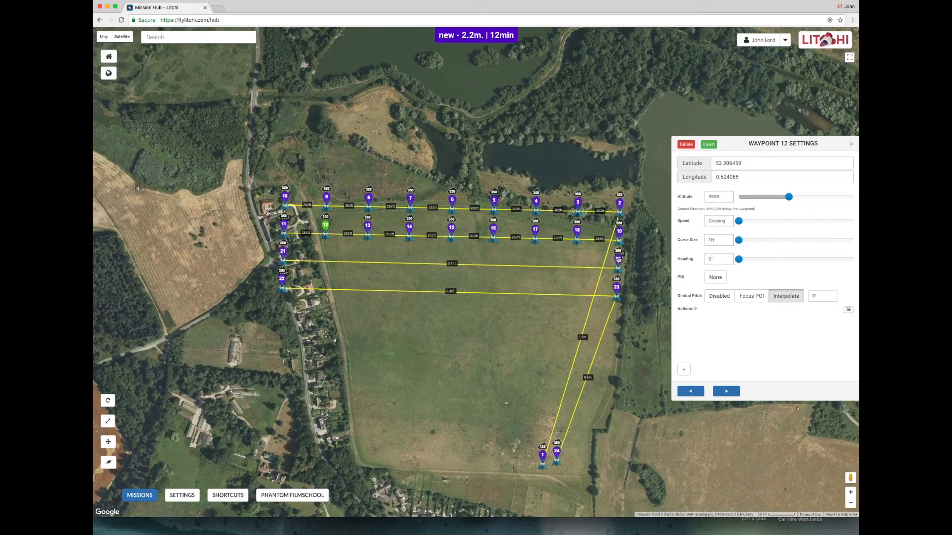
Insert a midpoint waypoint in the third row after waypoint 20 and fill the row's western half at about 262 ft spacing
left_click(618, 258)
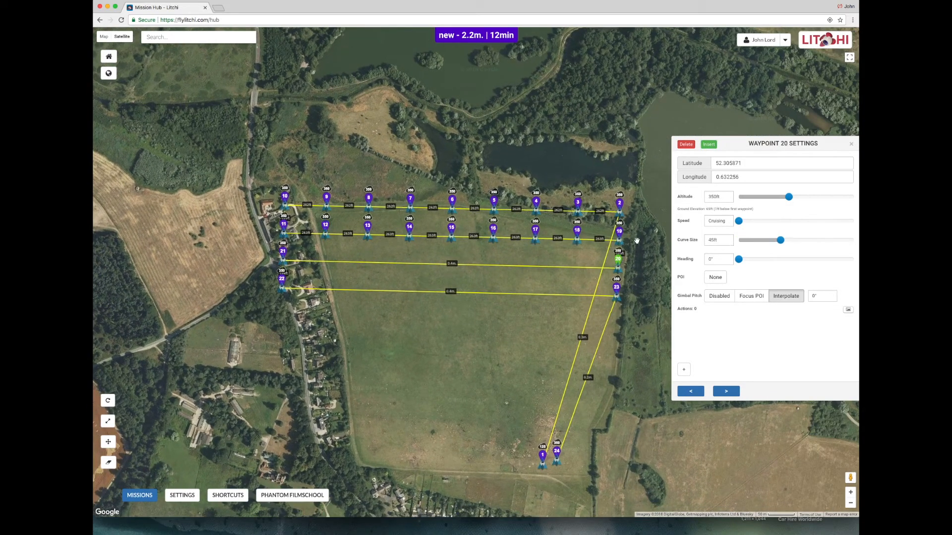
left_click(710, 145)
left_click(710, 144)
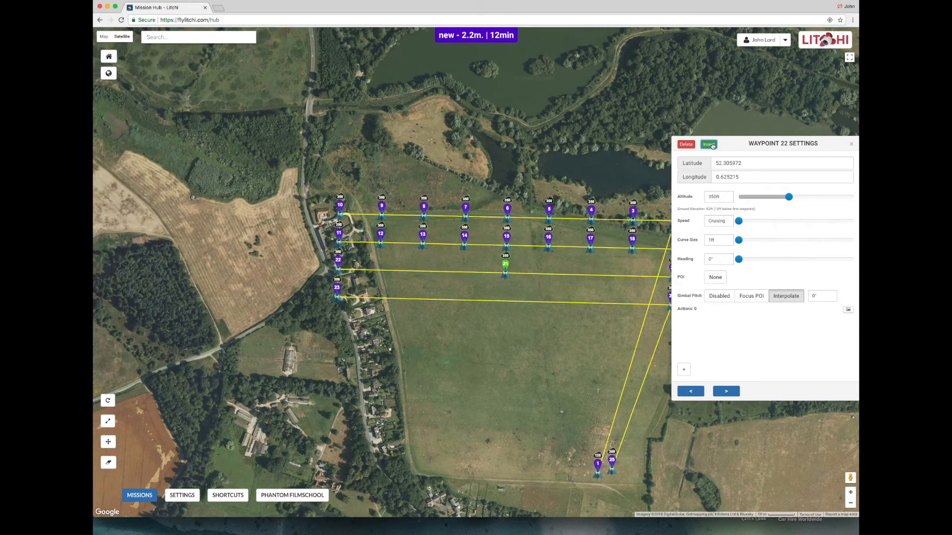
left_click(710, 144)
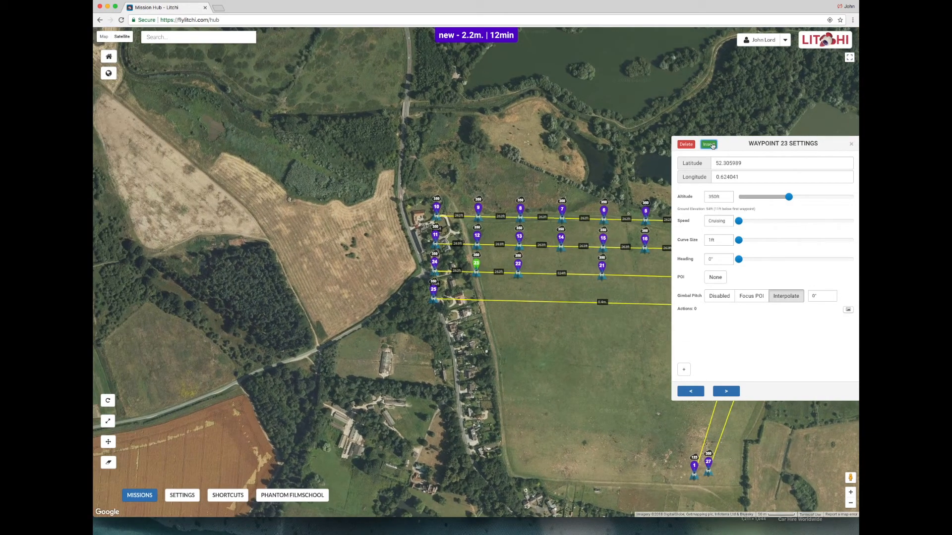
left_click(601, 267)
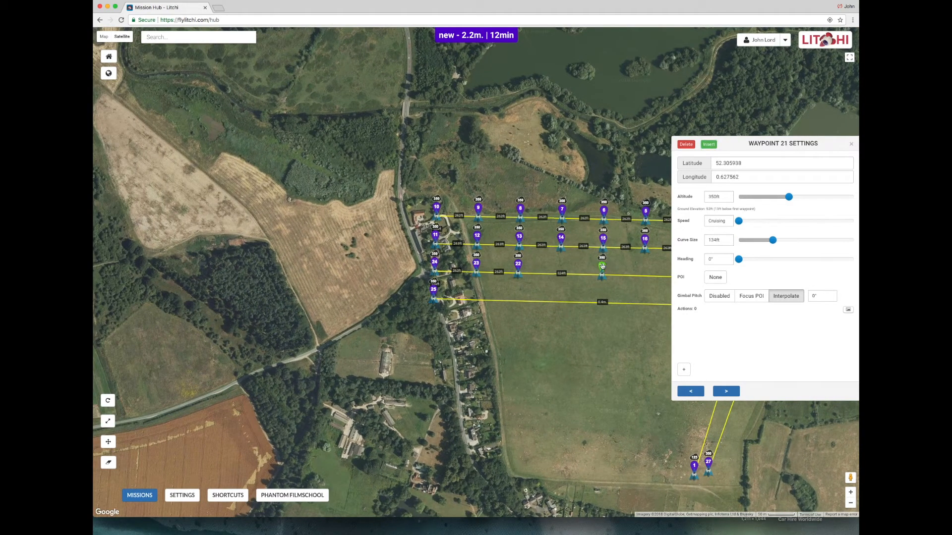
left_click(708, 146)
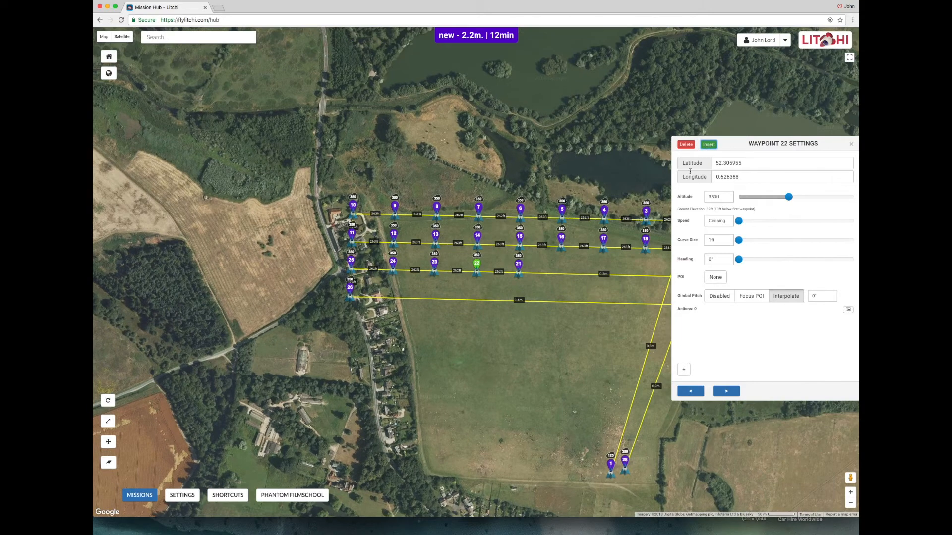
Fill the third row's eastern half with three waypoints about 262 ft apart, deleting the surplus one inserted near the row's middle
left_click_drag(579, 330, 464, 293)
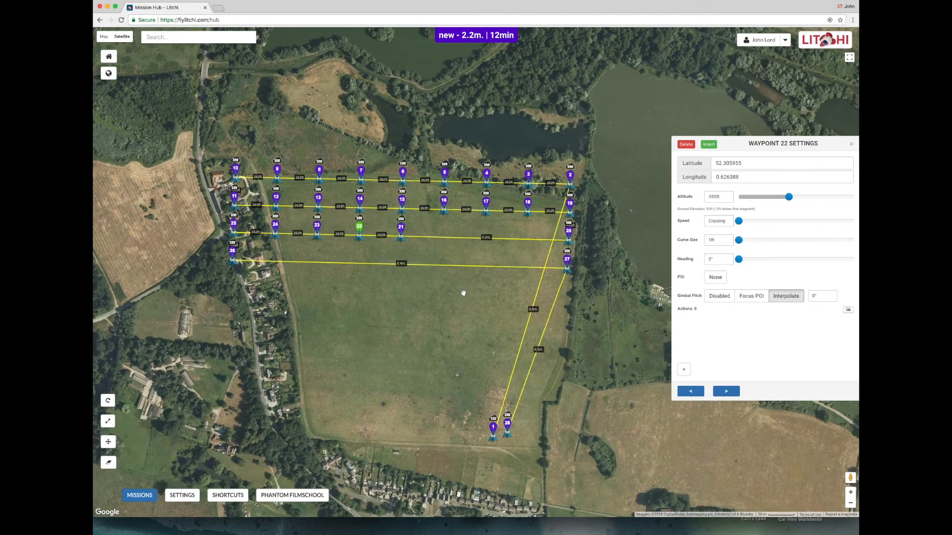
left_click(569, 230)
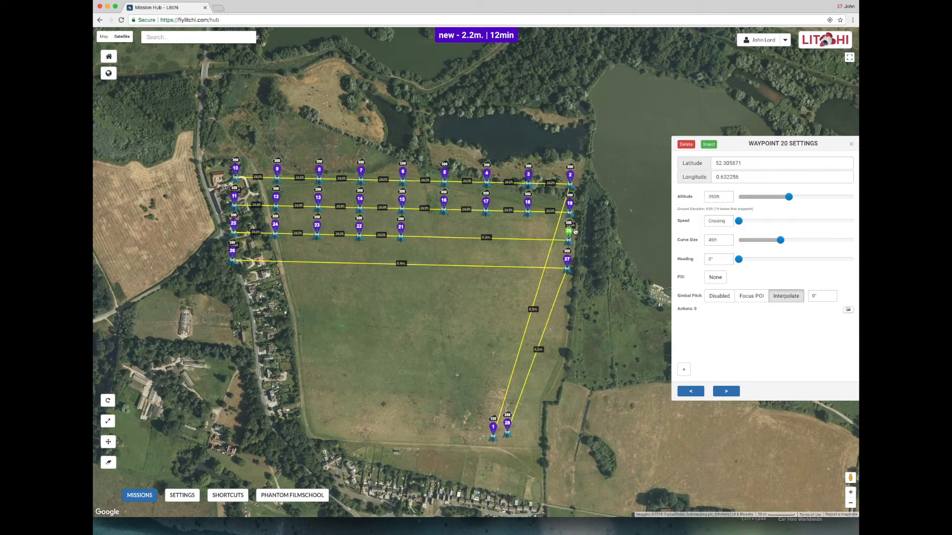
left_click(709, 145)
left_click(709, 145)
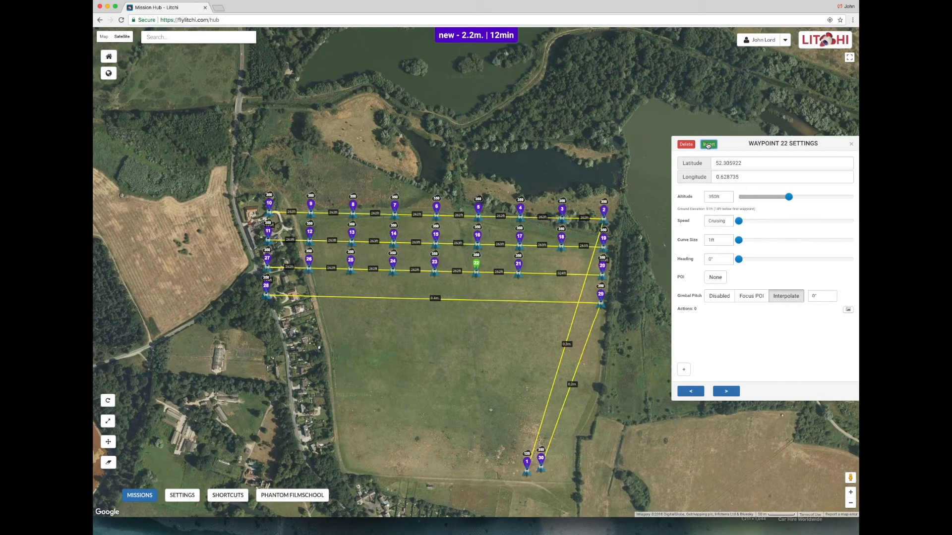
left_click(708, 145)
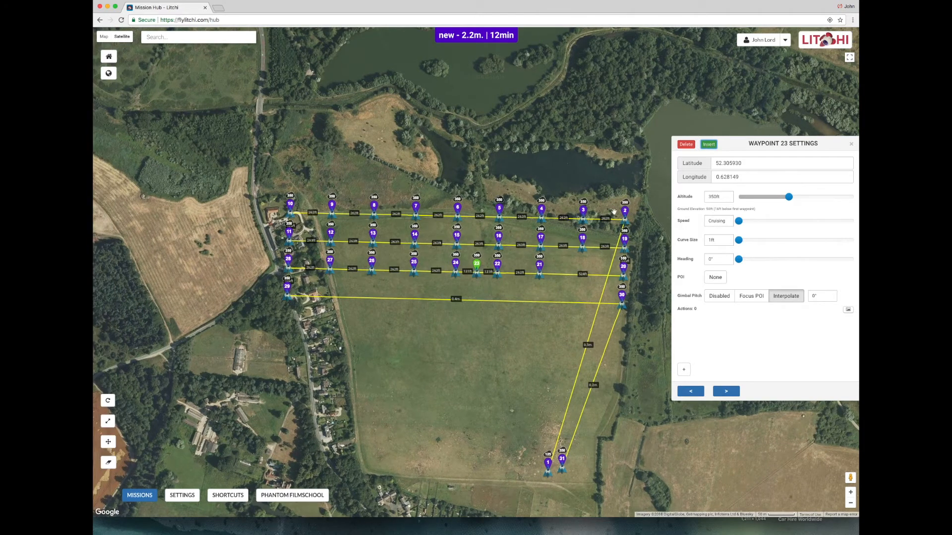
left_click(686, 145)
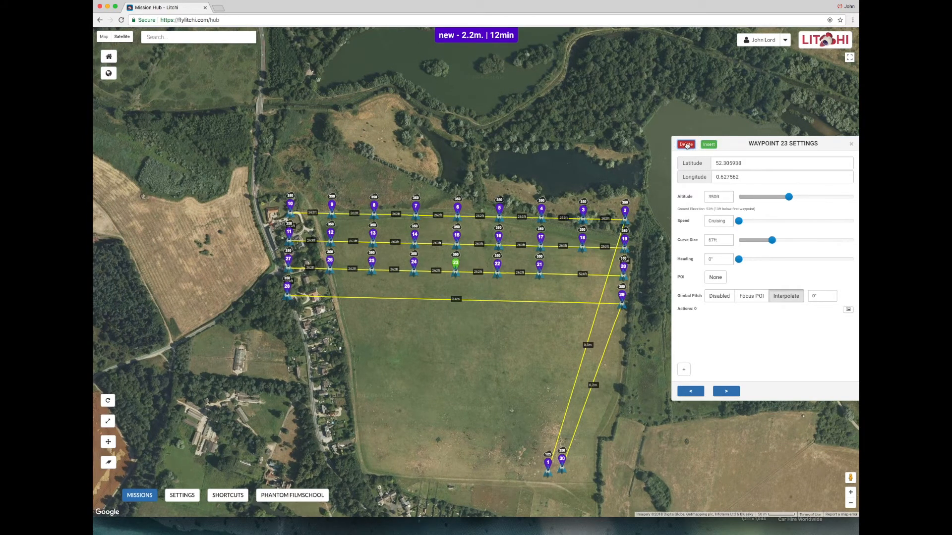
left_click(624, 267)
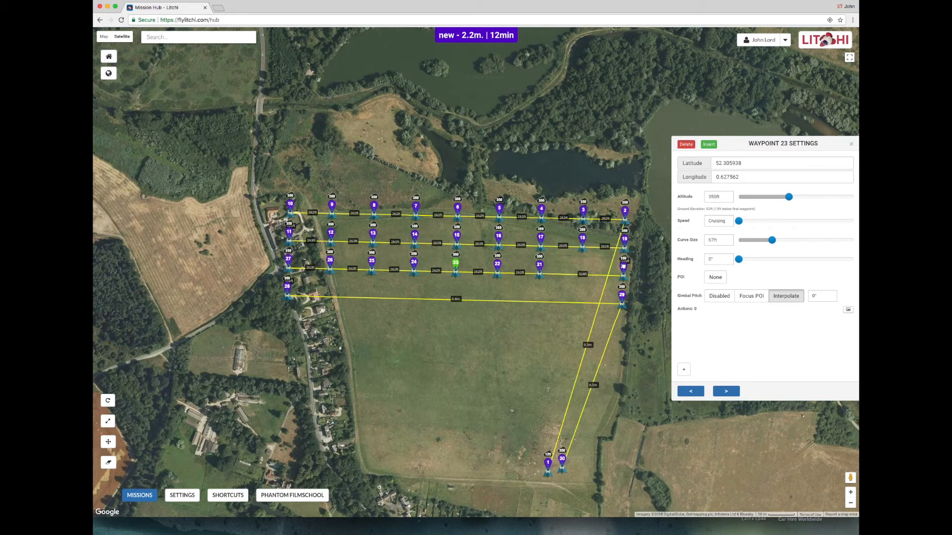
left_click(708, 145)
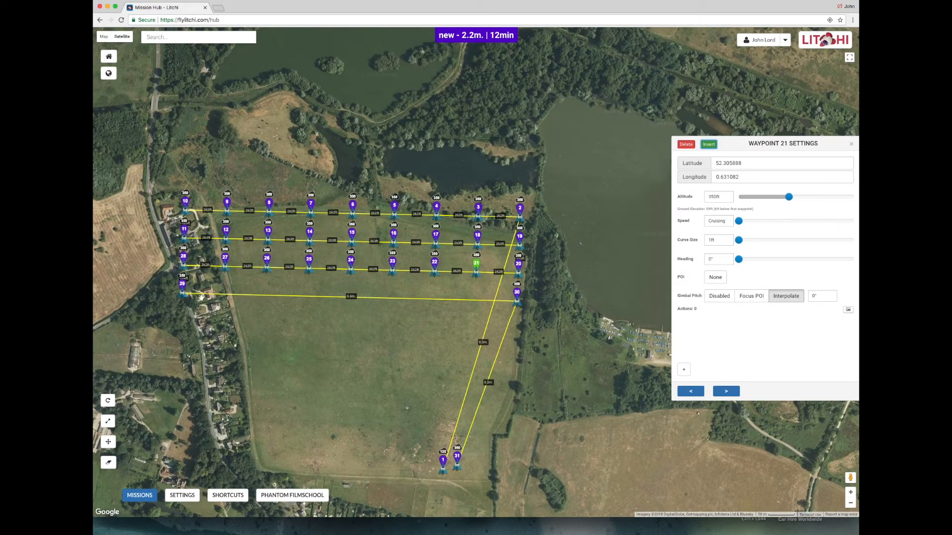
Insert a midpoint waypoint in the fourth row after waypoint 29 and fill the row's eastern half at about 262 ft spacing
left_click(181, 285)
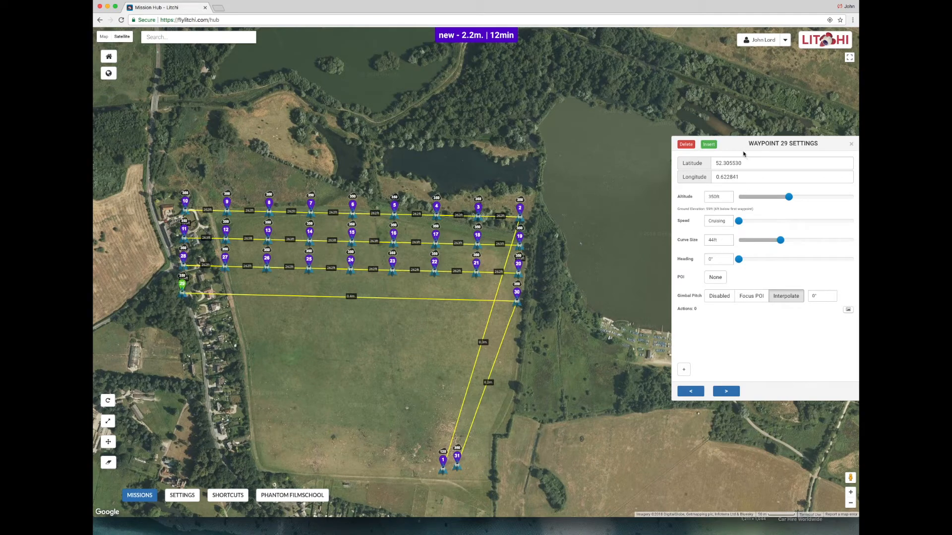
left_click(709, 145)
left_click(708, 145)
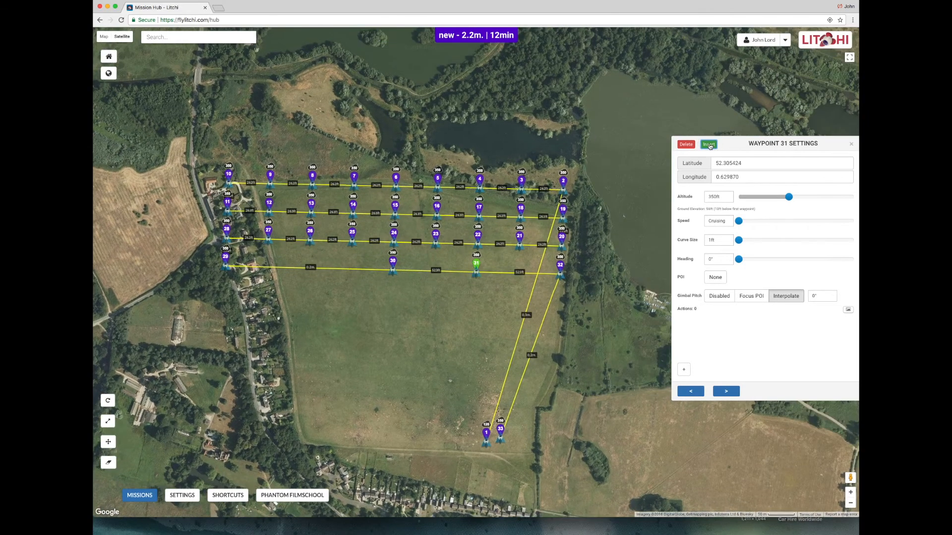
left_click(709, 145)
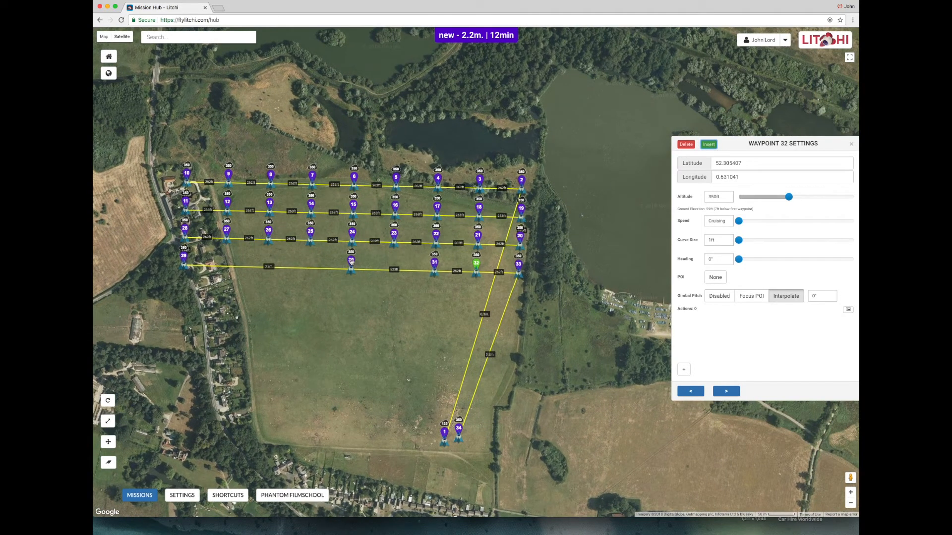
left_click(351, 260)
left_click(709, 145)
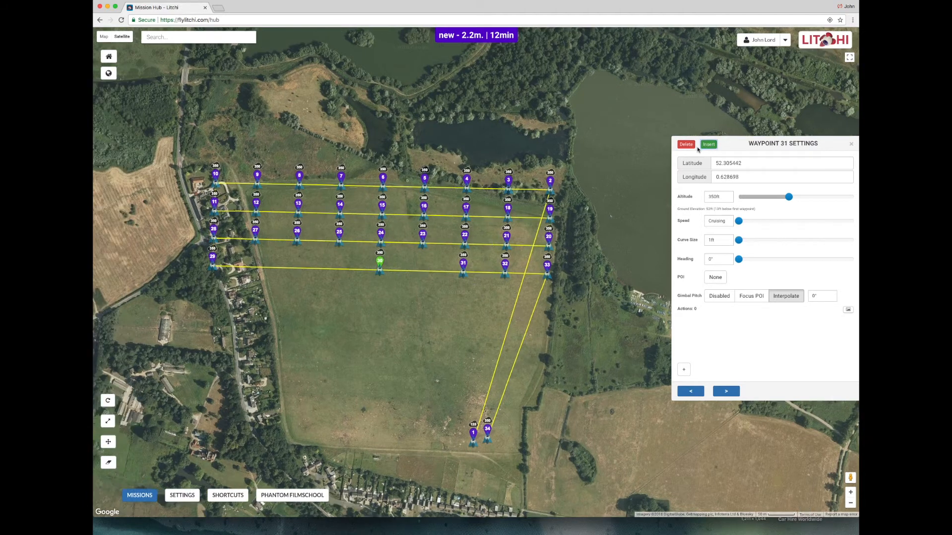
Fill the western half of the fourth row with three waypoints spaced about 262 ft apart, starting from waypoint 29
left_click(267, 258)
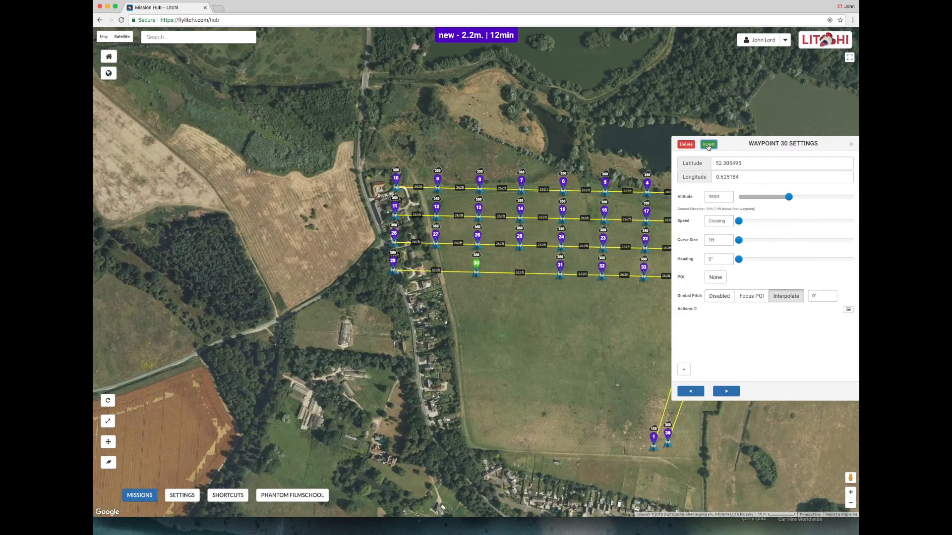
left_click(708, 145)
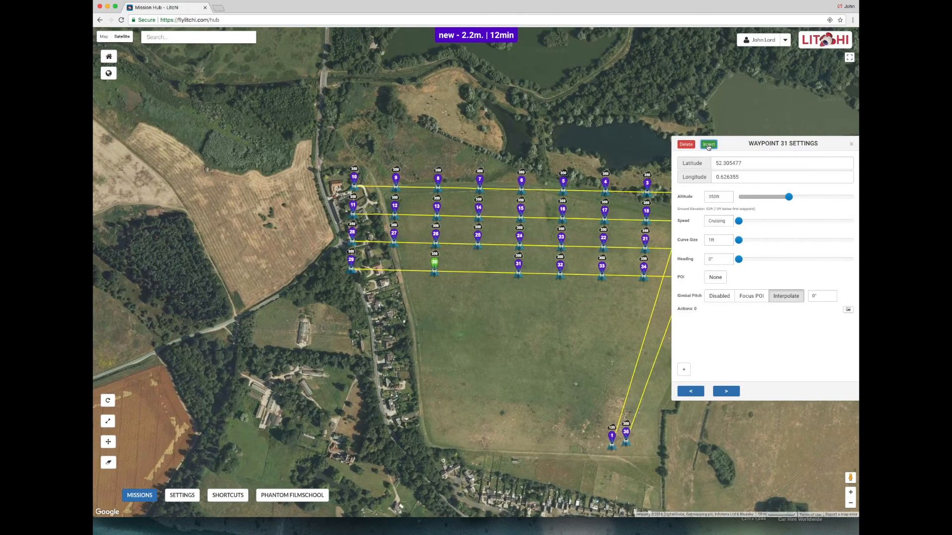
left_click(351, 259)
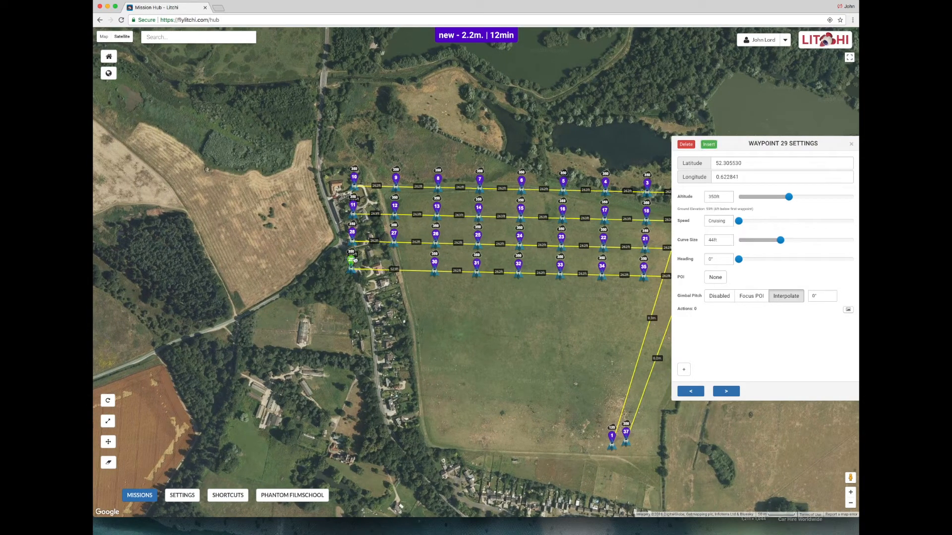
left_click(709, 145)
Insert a waypoint between waypoints 7 and 8 and move it about 175 ft north of waypoint 7
left_click_drag(543, 347, 454, 382)
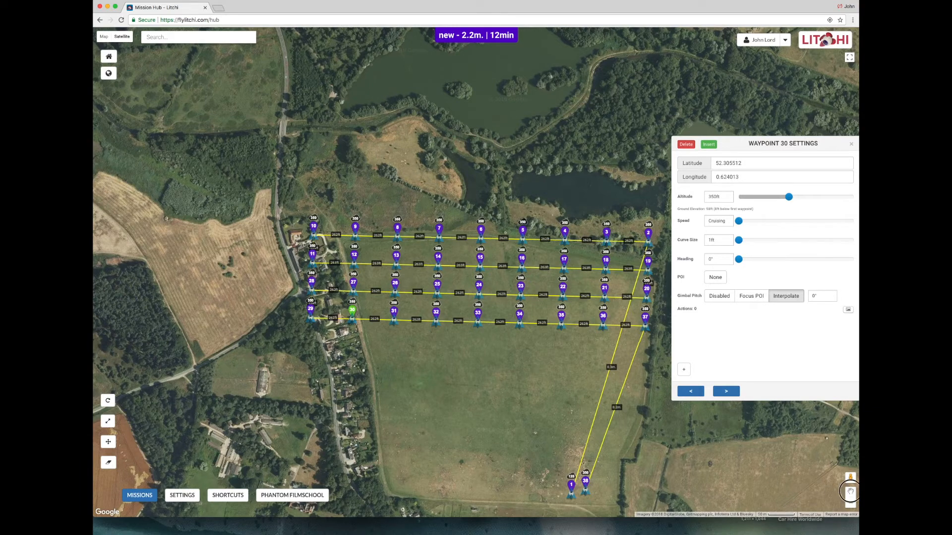
left_click(850, 493)
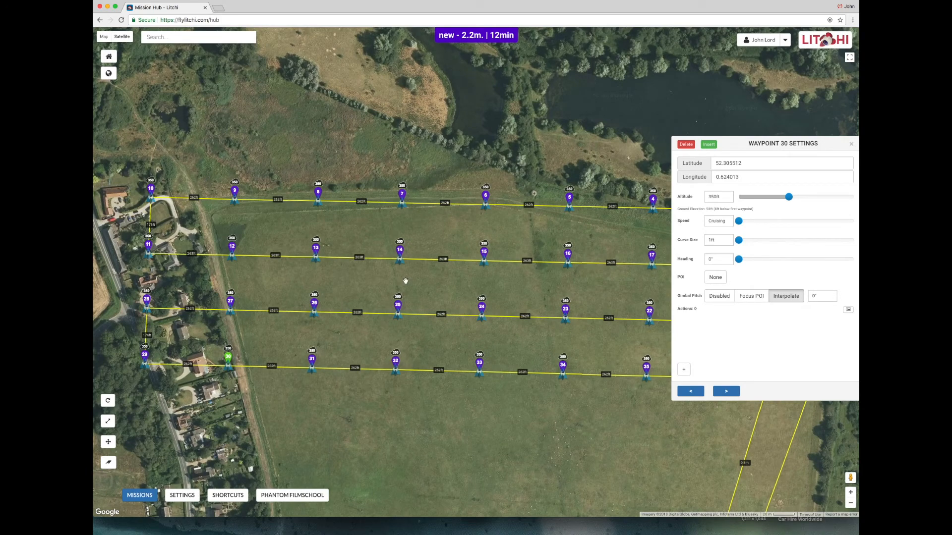
left_click_drag(372, 218, 375, 292)
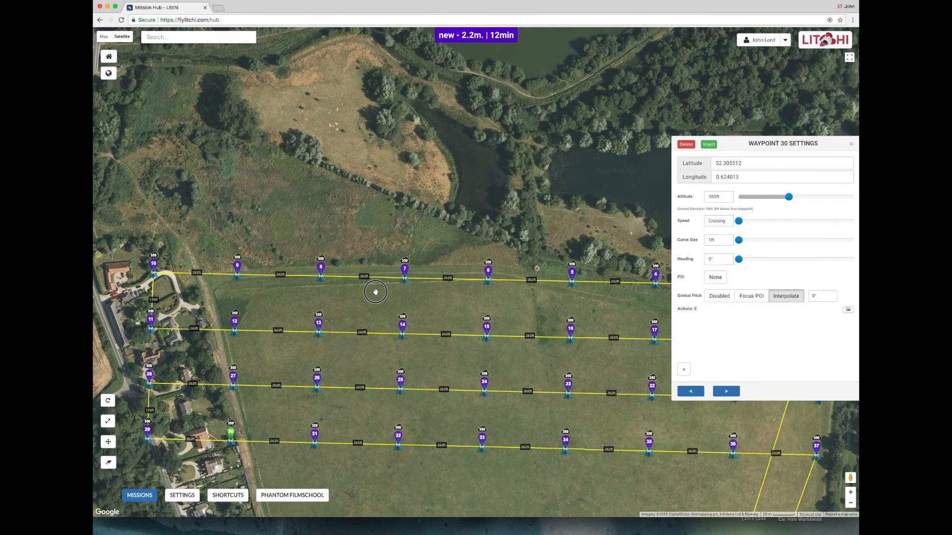
left_click(404, 269)
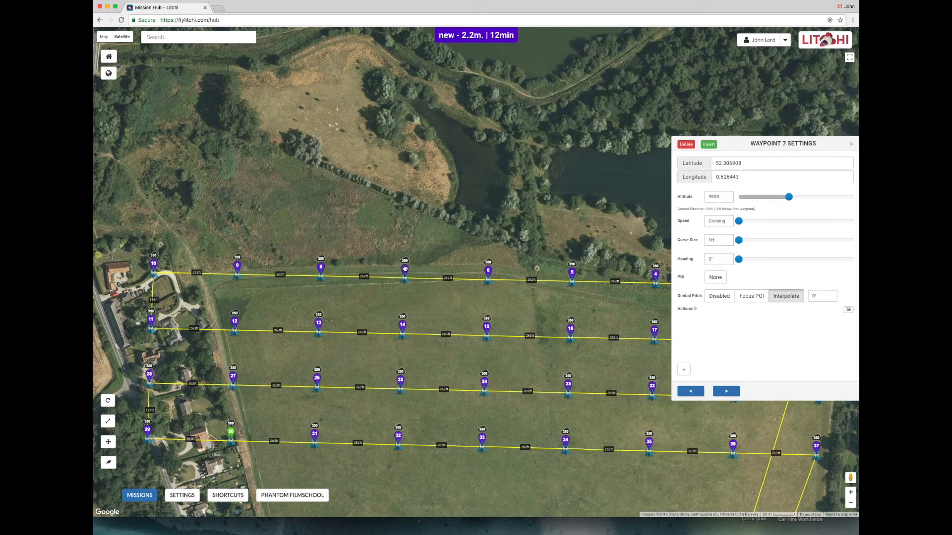
left_click(709, 145)
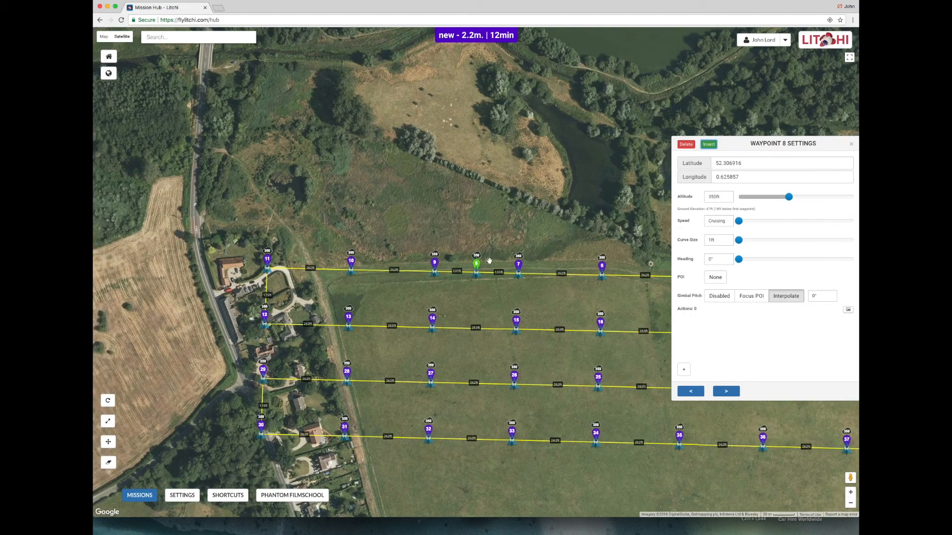
left_click_drag(475, 264, 520, 204)
left_click_drag(520, 205, 520, 205)
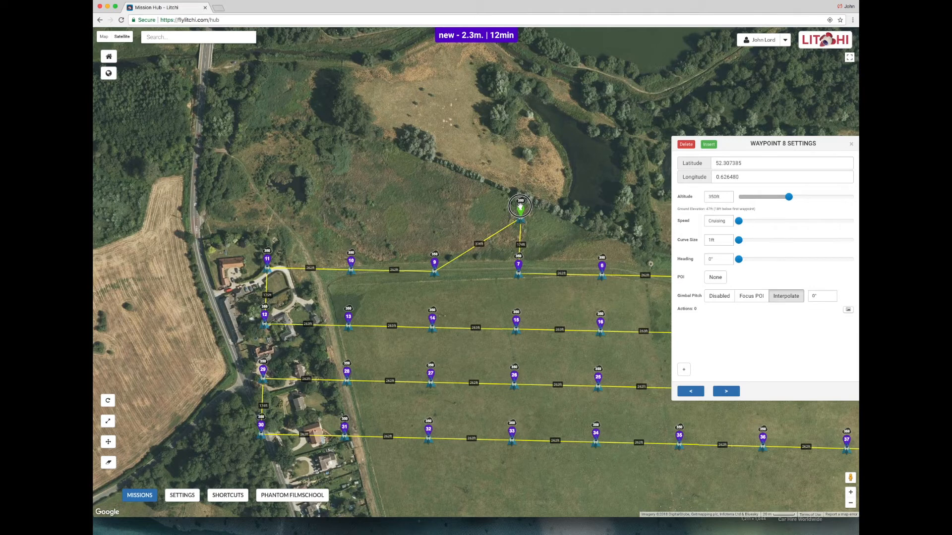
Extend the new northern row westward from waypoint 8 with three inserted waypoints spaced about 262 ft apart
left_click(708, 144)
left_click_drag(477, 263, 434, 232)
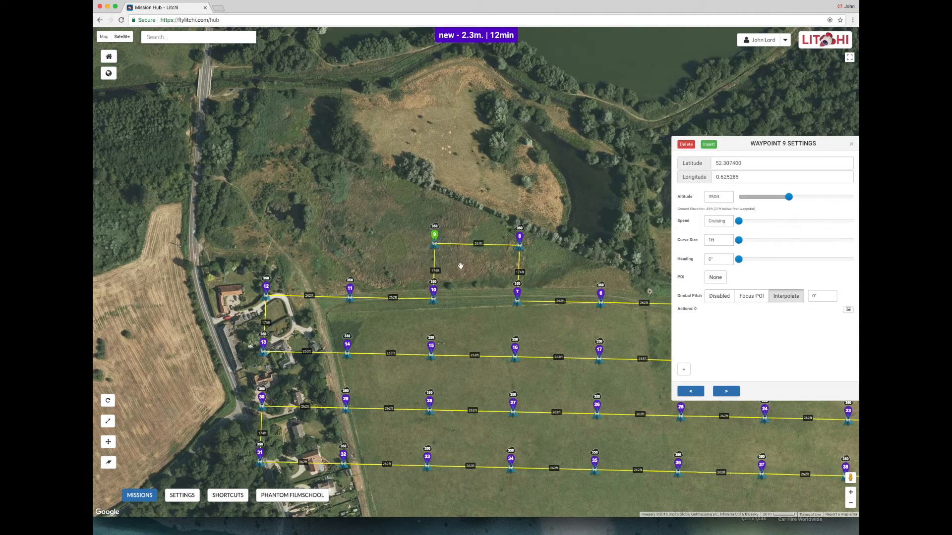
left_click(709, 145)
left_click_drag(478, 266, 394, 233)
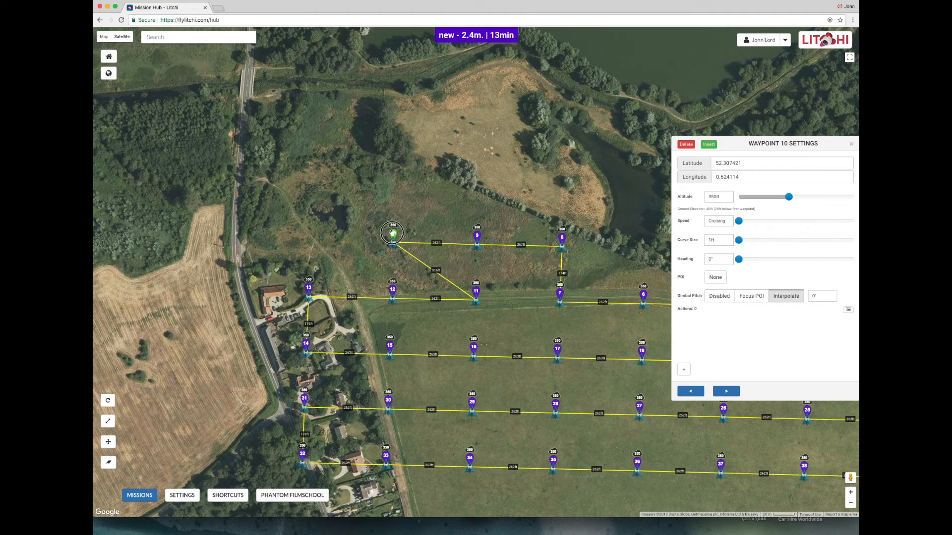
left_click_drag(392, 233, 393, 236)
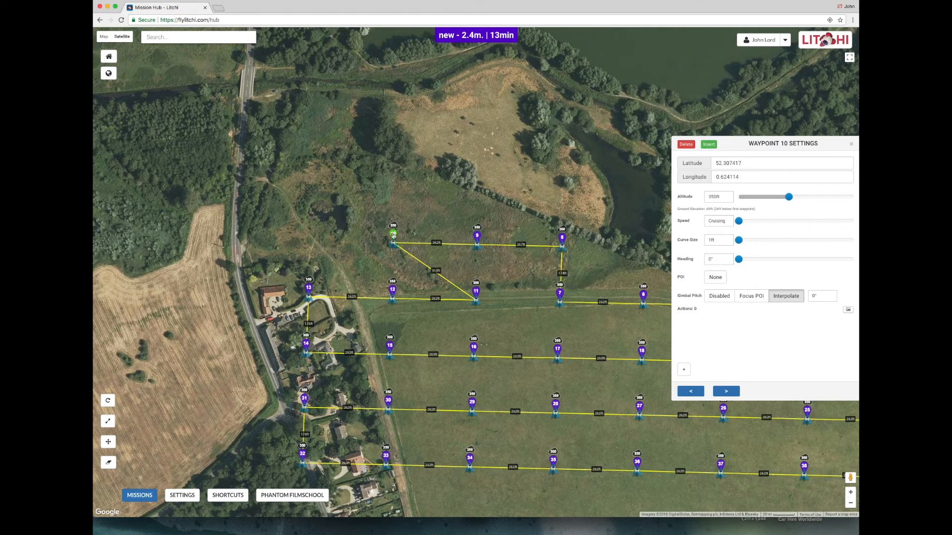
left_click(706, 144)
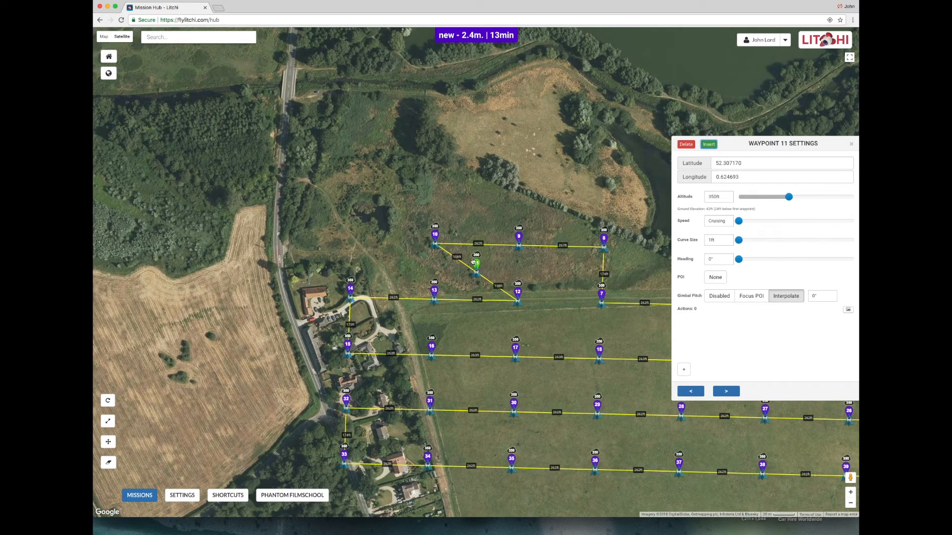
left_click_drag(476, 262, 352, 232)
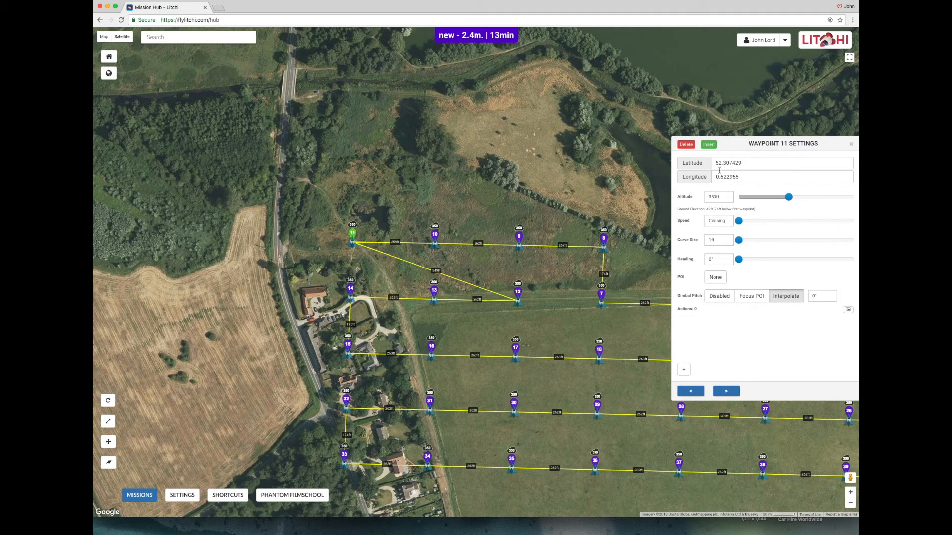
Insert a waypoint after waypoint 11, move it north of the row's west end, and delete the surplus waypoint inserted after it
left_click(708, 144)
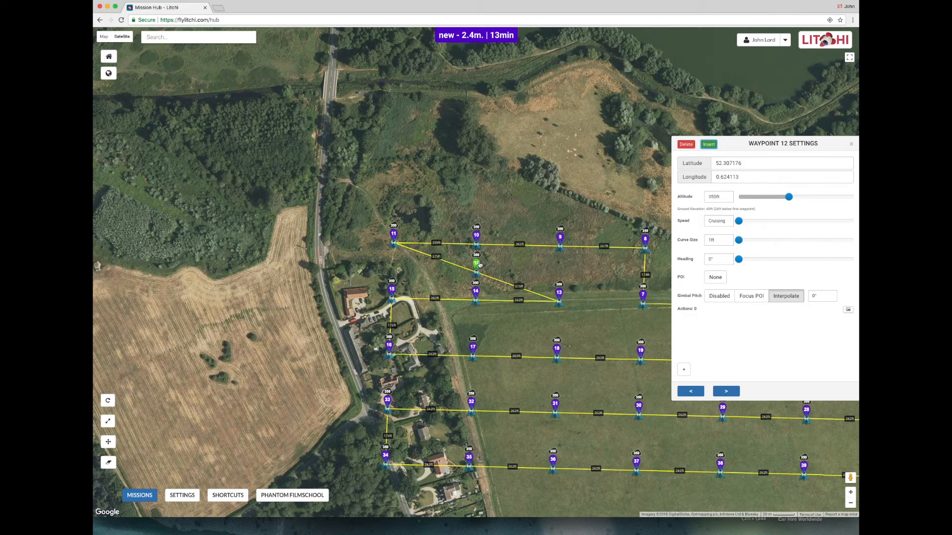
mouse_move(480, 266)
left_mouse_down()
mouse_move(394, 166)
mouse_move(396, 175)
left_mouse_up()
left_click(709, 145)
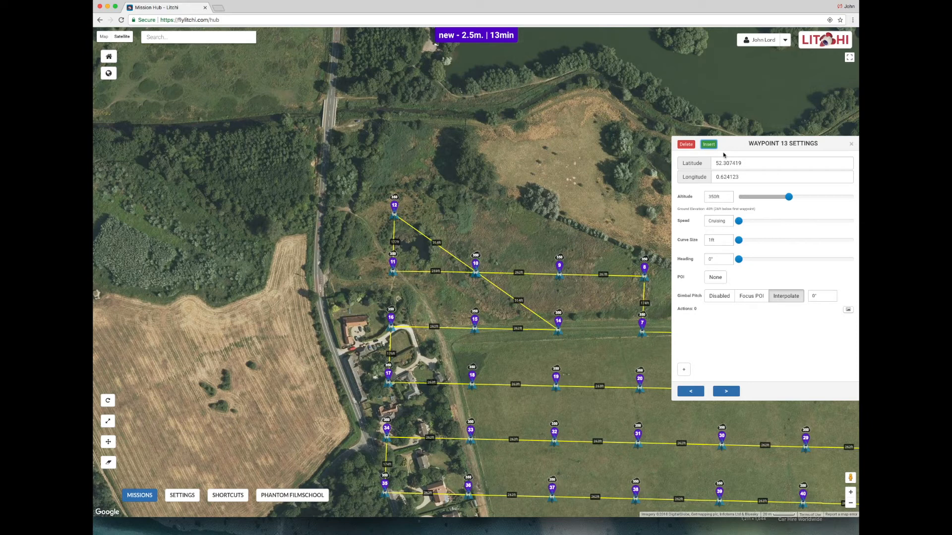
left_click(687, 145)
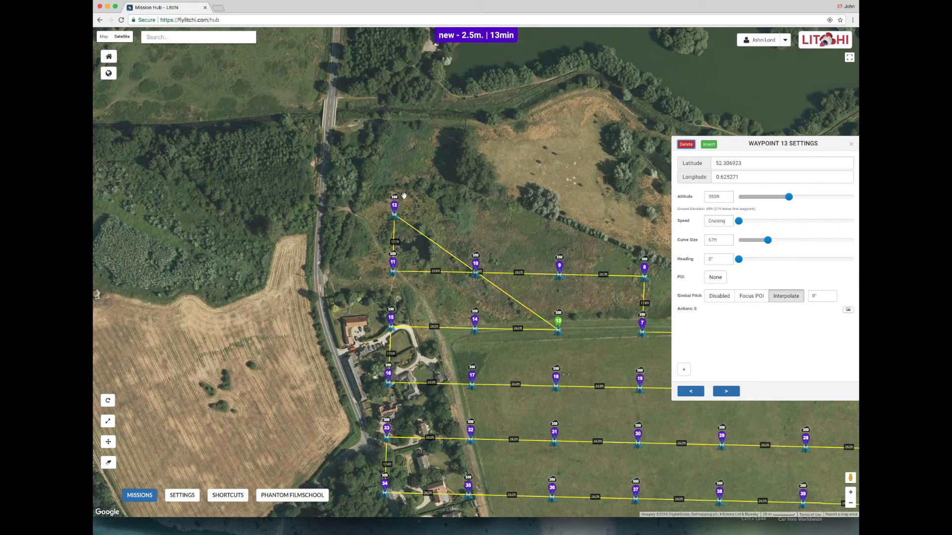
left_click_drag(395, 208, 409, 181)
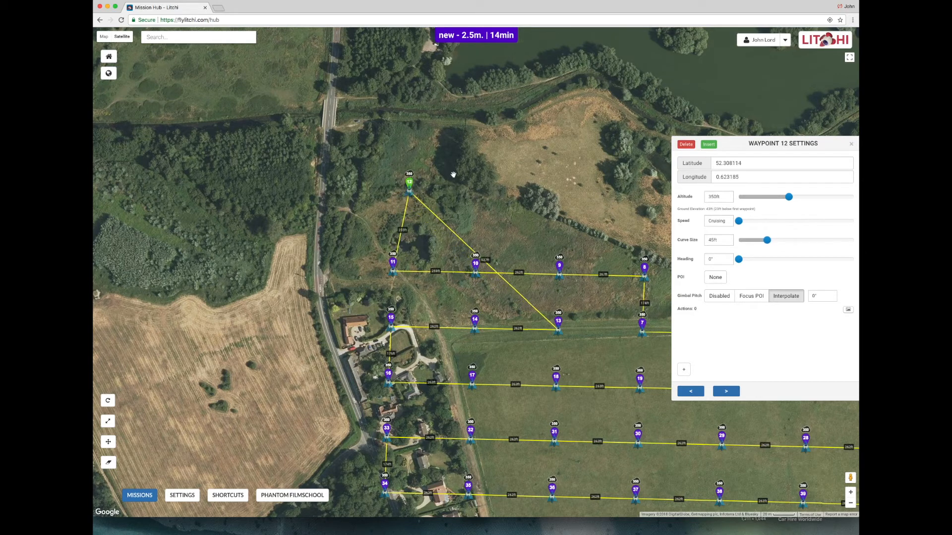
Align waypoint 12 directly north of waypoint 11 and extend its row eastward with two inserted waypoints about 262 ft apart
left_click(709, 144)
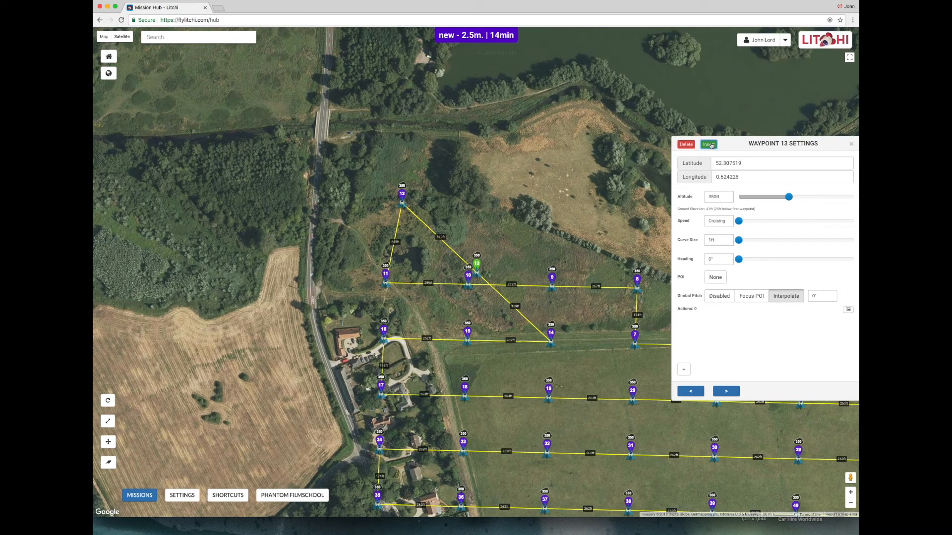
left_click_drag(402, 194, 386, 217)
left_click_drag(479, 264, 470, 218)
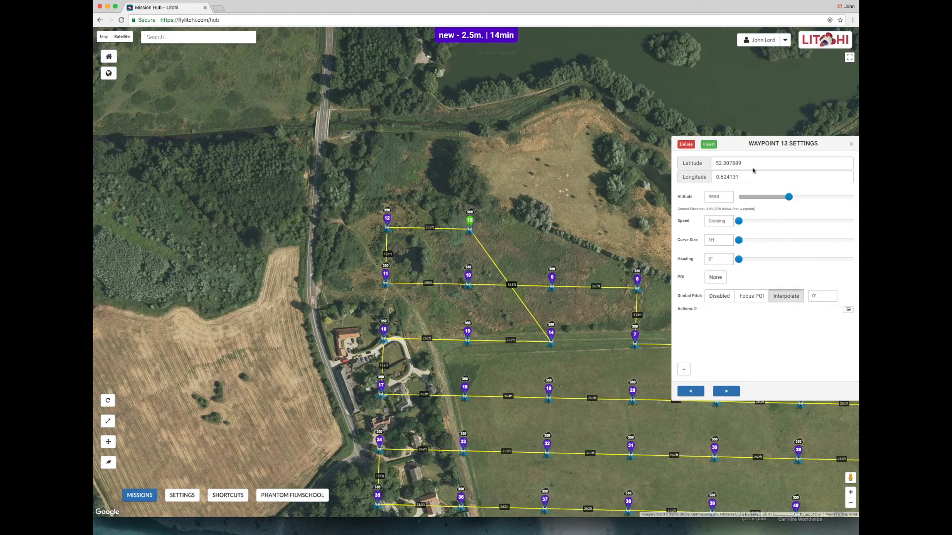
left_click(709, 145)
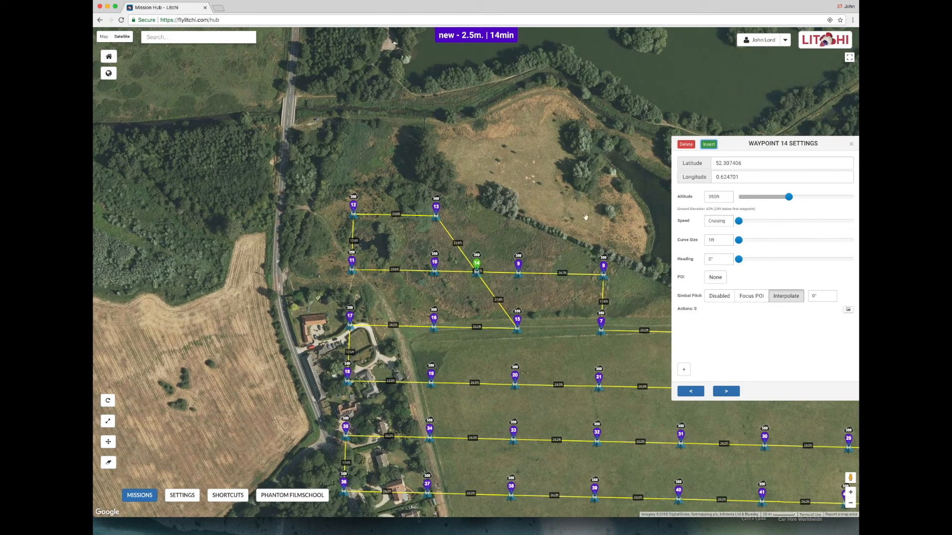
left_click_drag(476, 263, 519, 204)
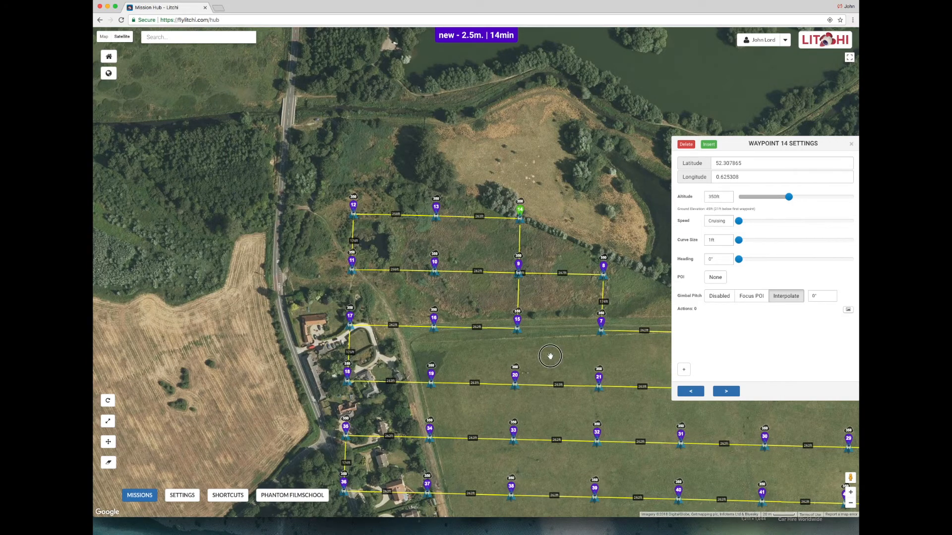
Delete the four waypoints over the houses at the lower rows' western ends and move waypoint 33 slightly east along its row
left_click_drag(549, 354, 521, 274)
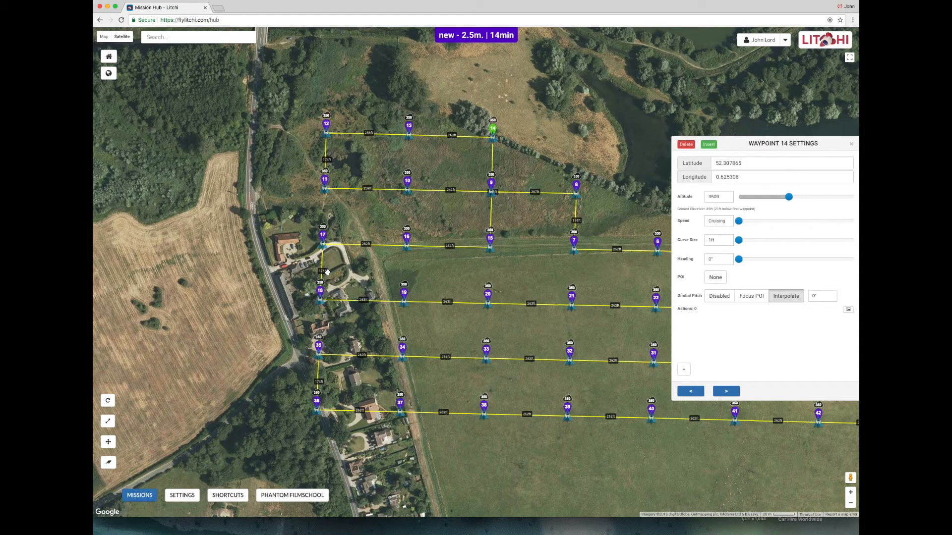
left_click(320, 291)
left_click(686, 145)
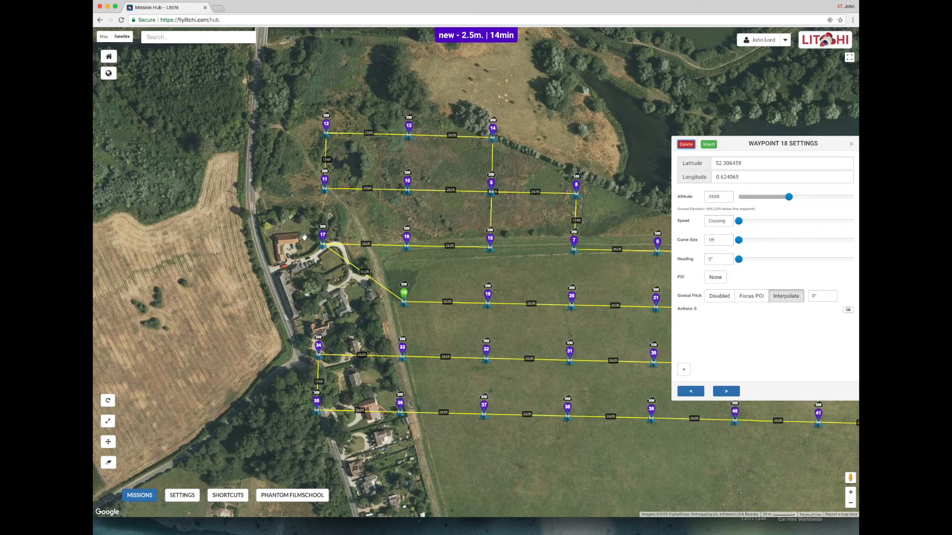
left_click(321, 235)
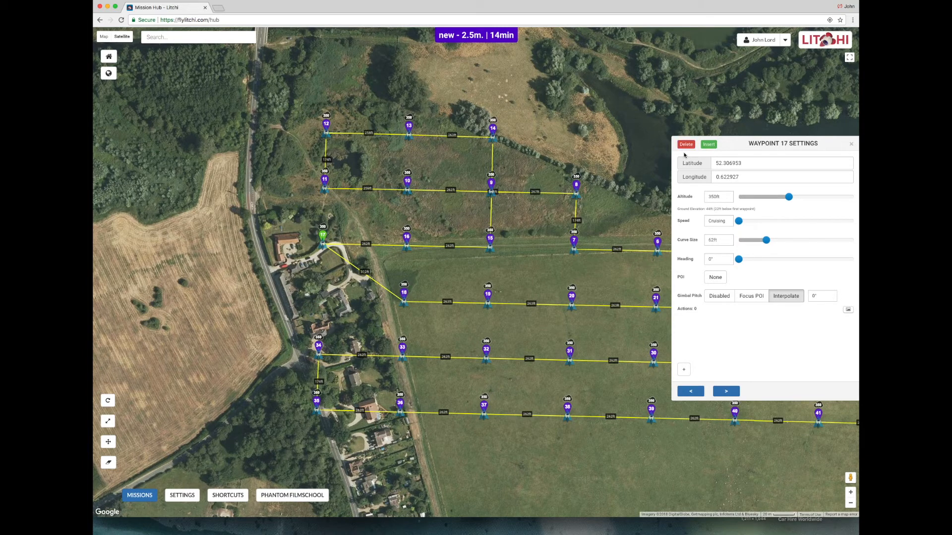
left_click(684, 144)
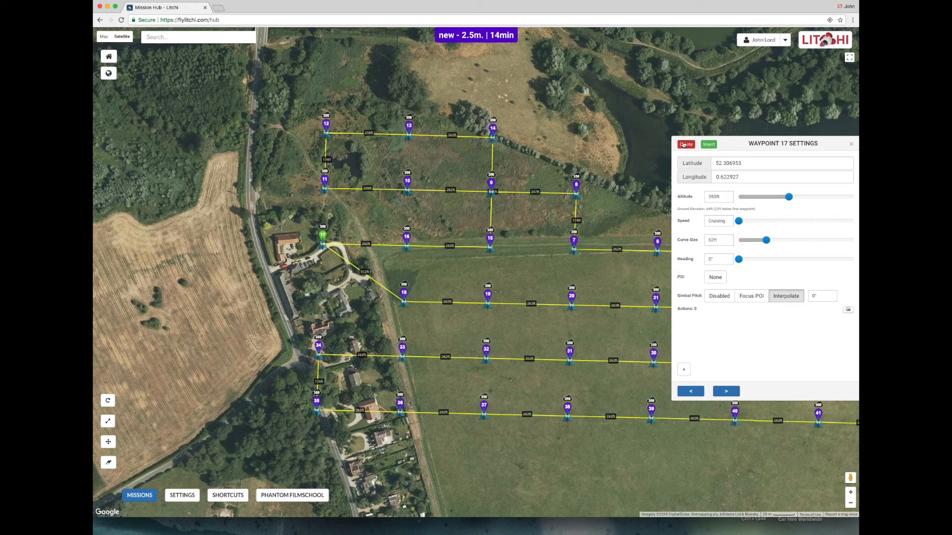
left_click(318, 347)
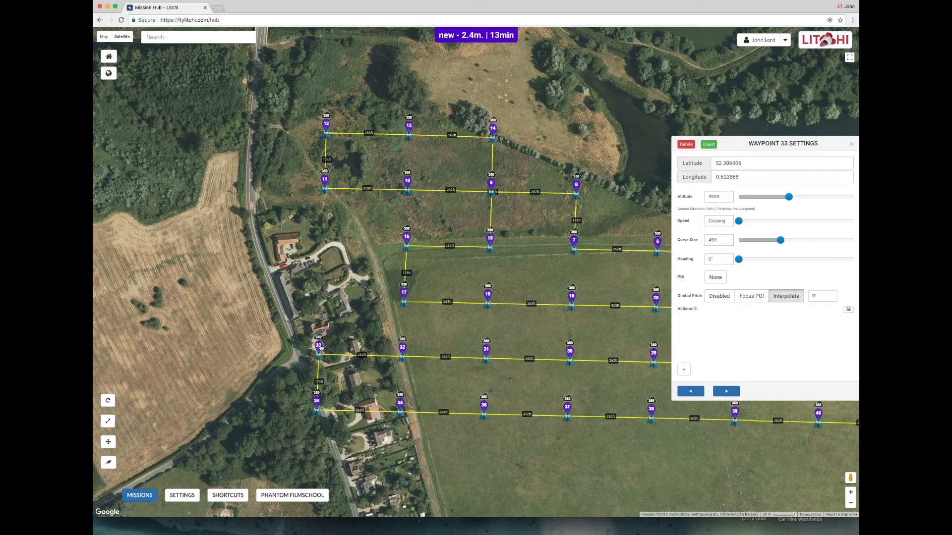
left_click(685, 145)
left_click(684, 146)
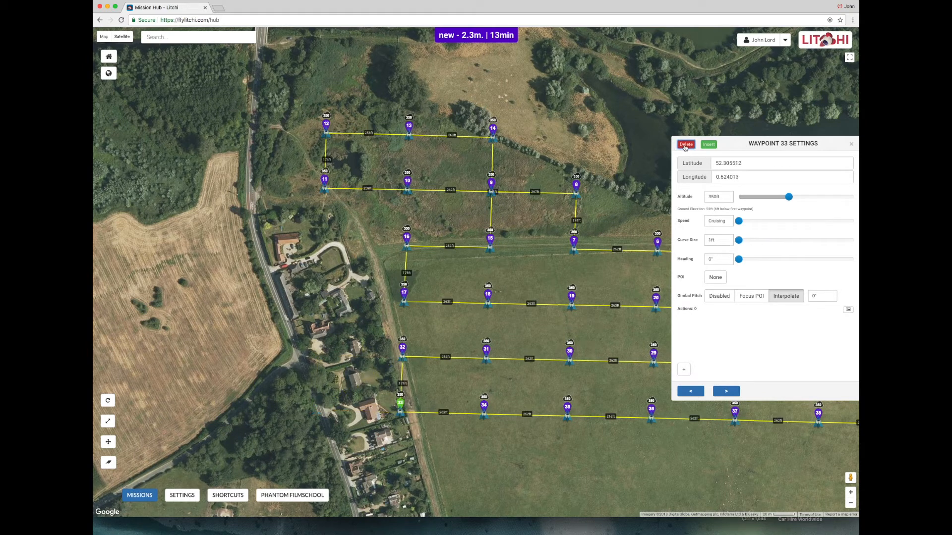
left_click_drag(404, 407, 417, 402)
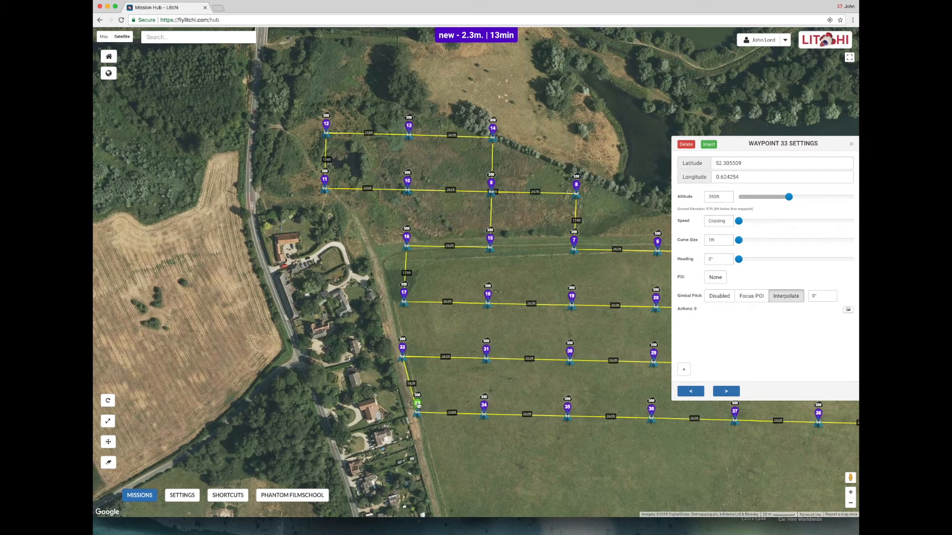
Insert a waypoint after waypoint 1 and move it just southwest of the first row's eastern end
left_click_drag(655, 455, 507, 404)
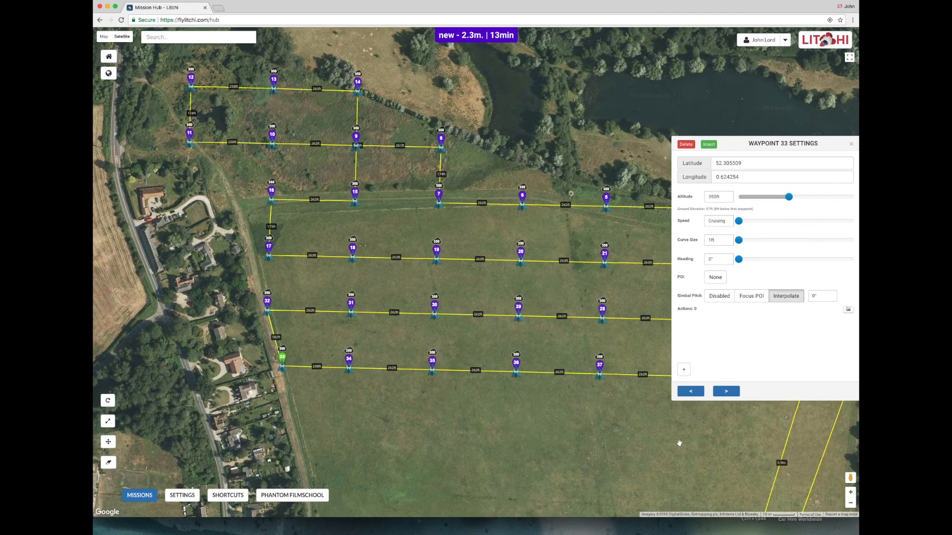
left_click(850, 504)
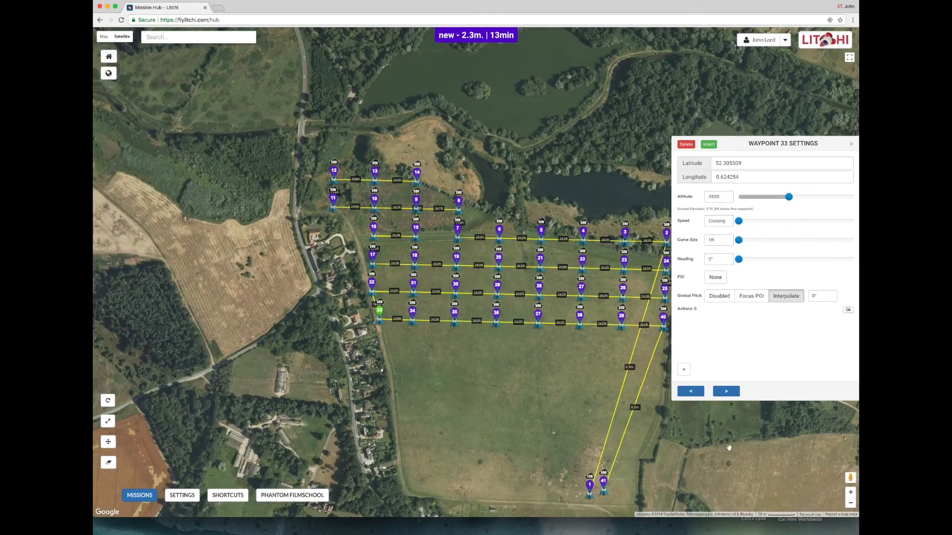
left_click_drag(579, 390, 501, 384)
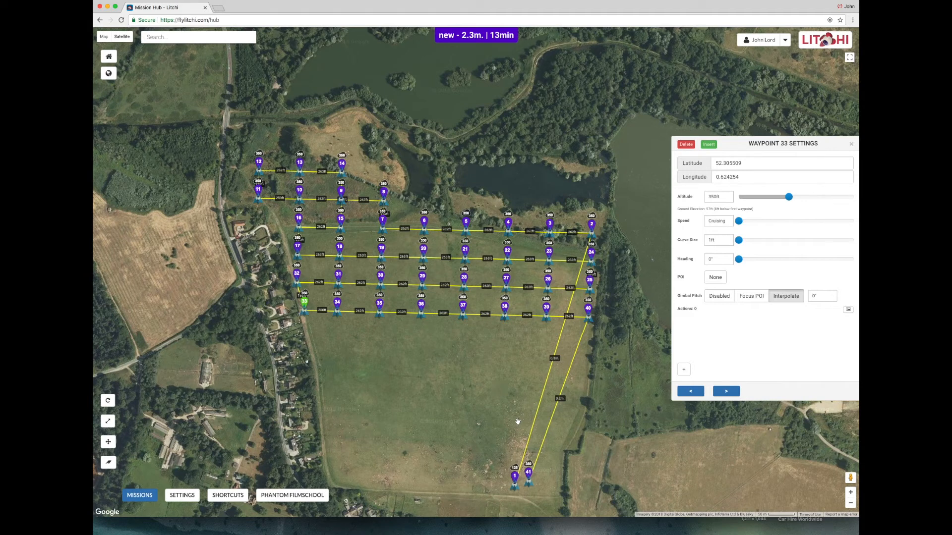
left_click(514, 477)
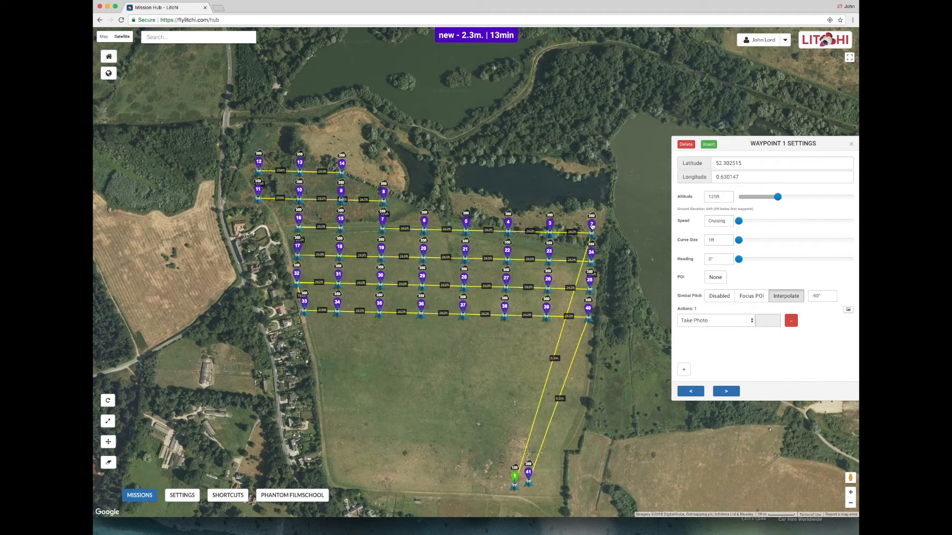
left_click(708, 144)
left_click_drag(478, 264, 498, 155)
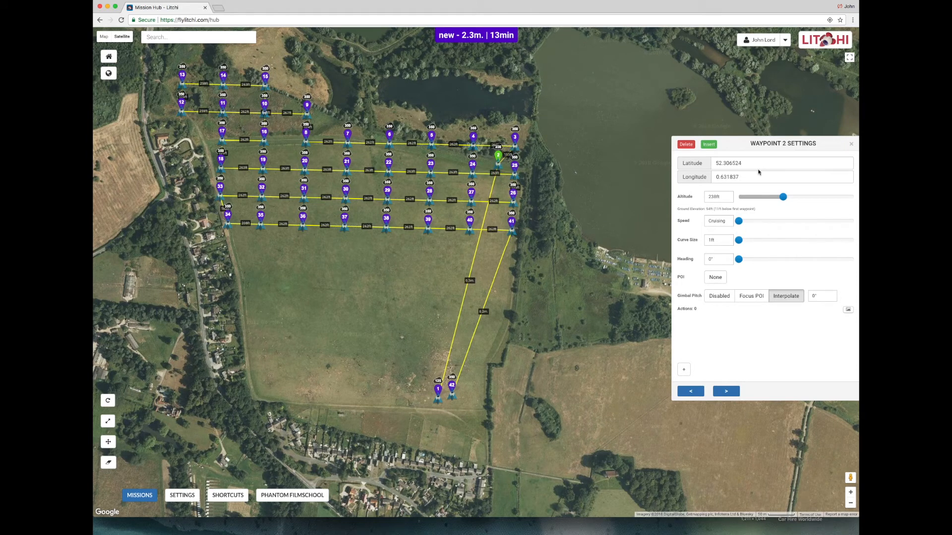
Set waypoint 2's altitude to 350 ft and gimbal pitch to -90°, and add a Stay For action of 10 seconds
left_click_drag(724, 196, 702, 196)
type("350")
key("Return")
double_click(824, 294)
left_click(684, 369)
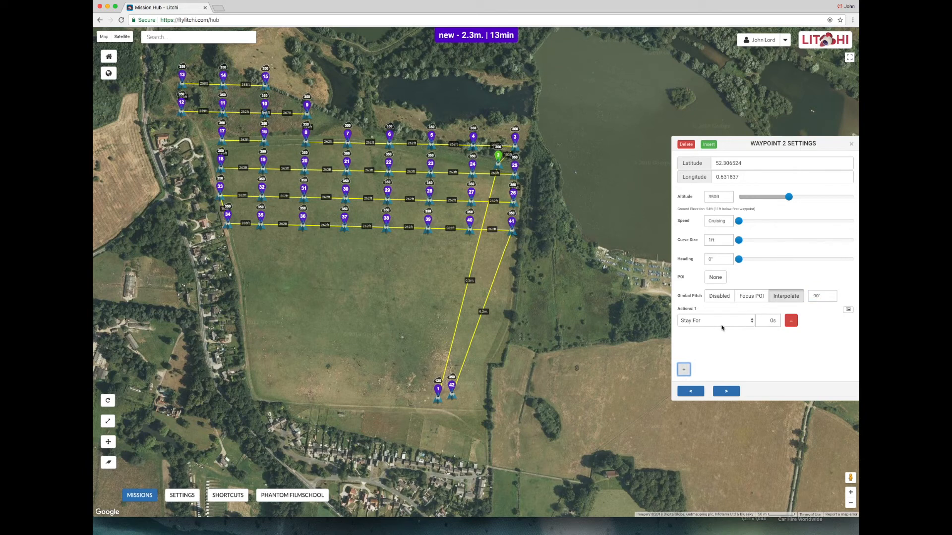
left_click(774, 320)
Set waypoint 4's gimbal pitch to -90° and add a Take Photo action to it
left_click(726, 392)
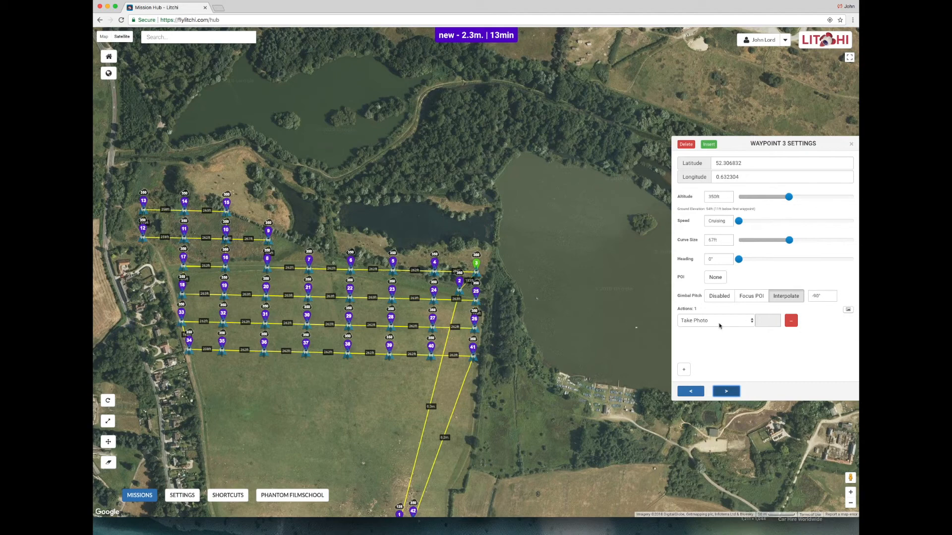
left_click(726, 392)
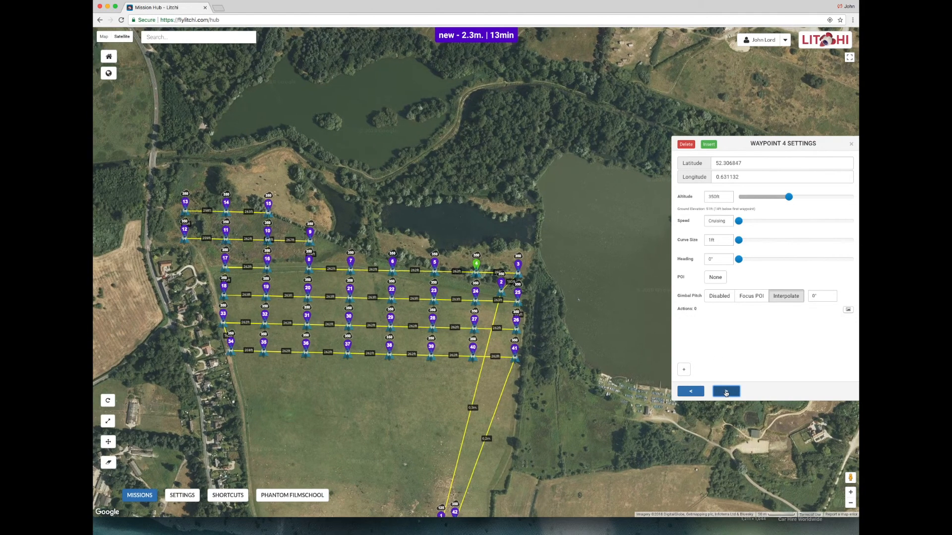
left_click_drag(812, 295, 835, 296)
left_click(684, 370)
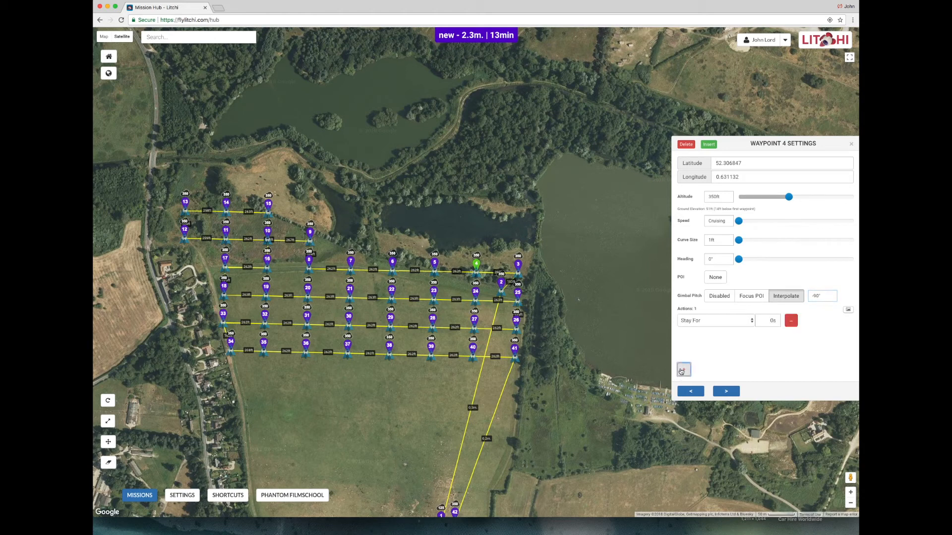
left_click(719, 321)
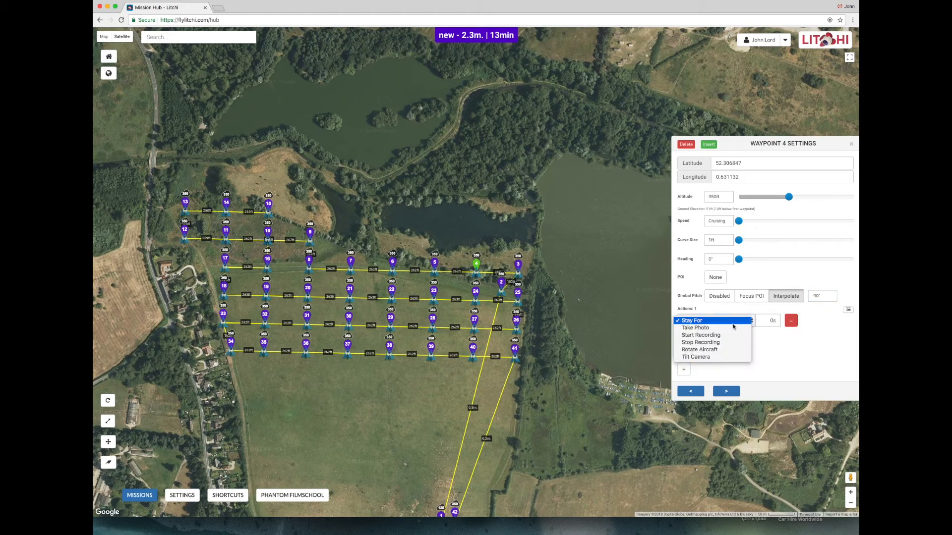
left_click(721, 328)
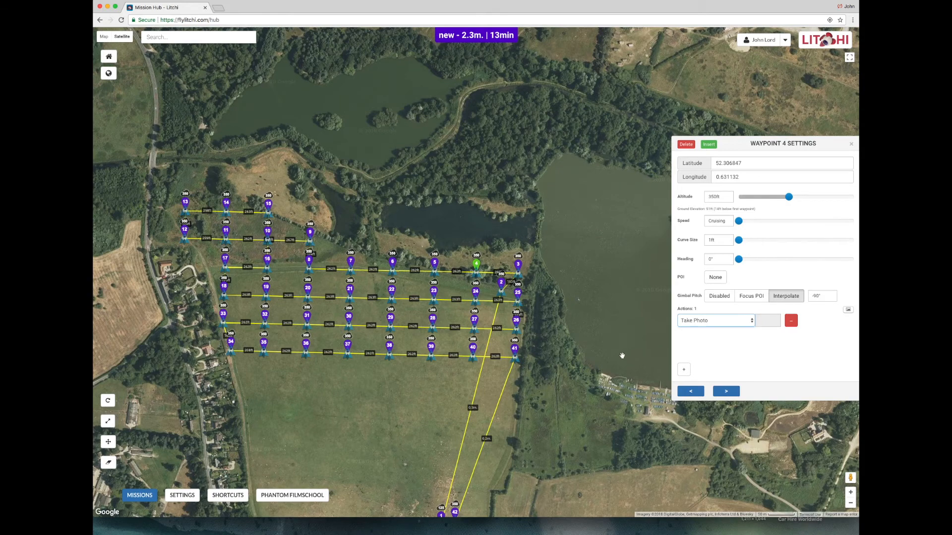
Export the mission as CSV and open the downloaded file litchi_mission (5).csv in the spreadsheet program
left_click_drag(621, 355, 640, 280)
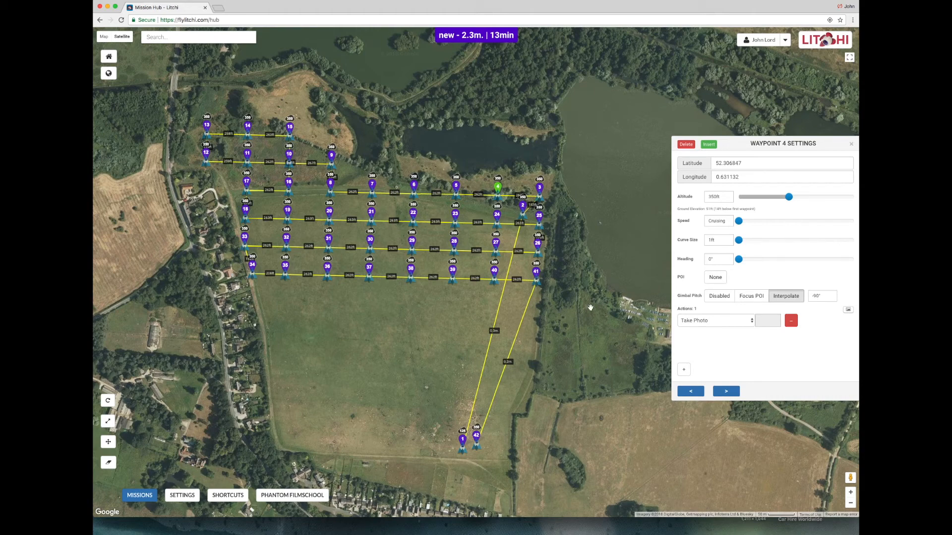
left_click(127, 495)
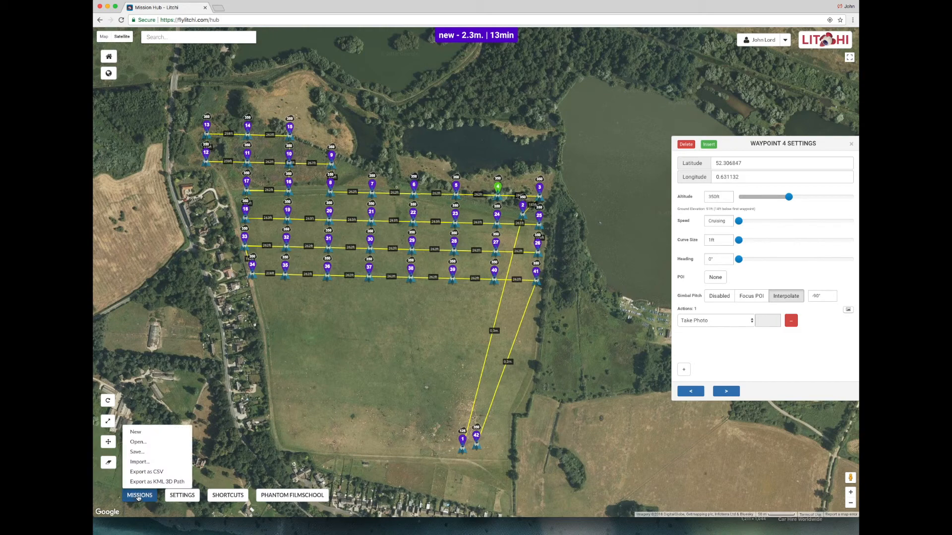
left_click(154, 472)
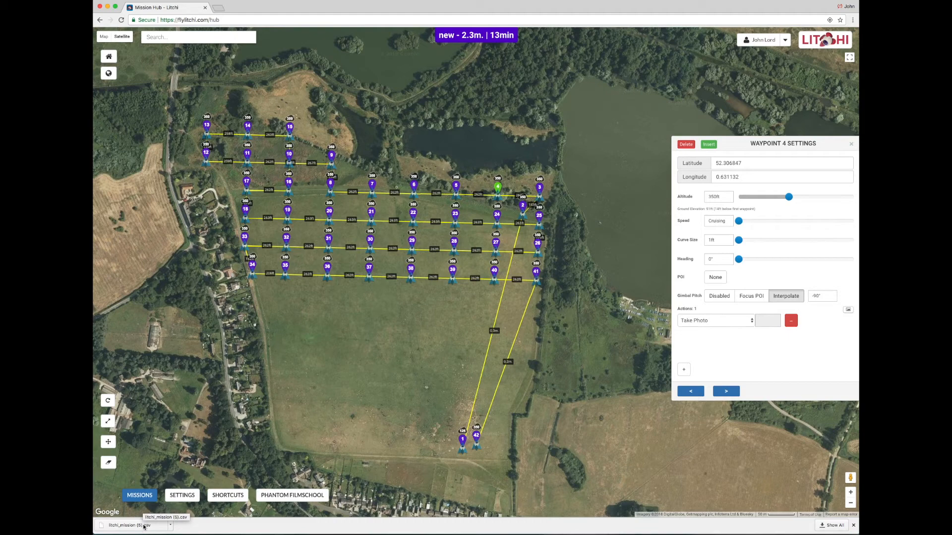
left_click(132, 526)
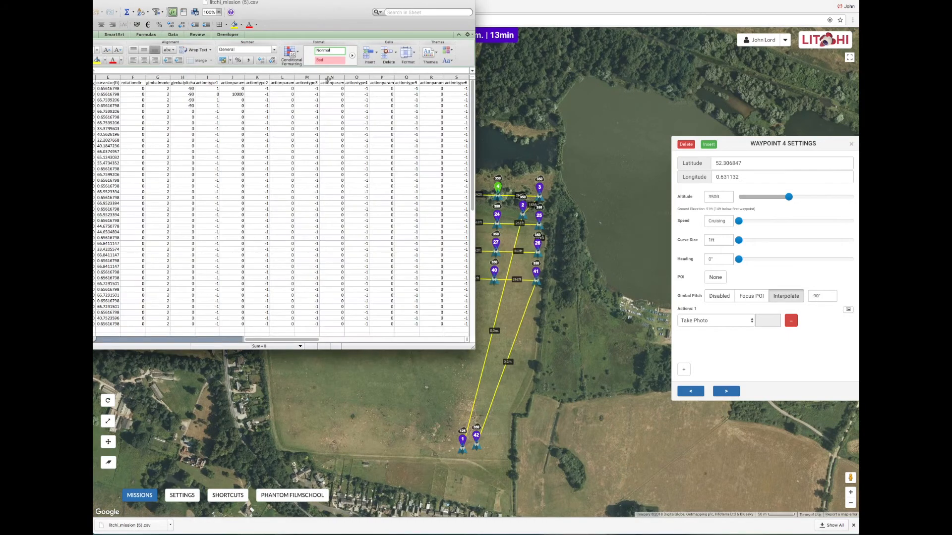
Copy row 5's gimbal mode, gimbal pitch and first action type values down to rows 6 through 43
left_click_drag(305, 9, 460, 75)
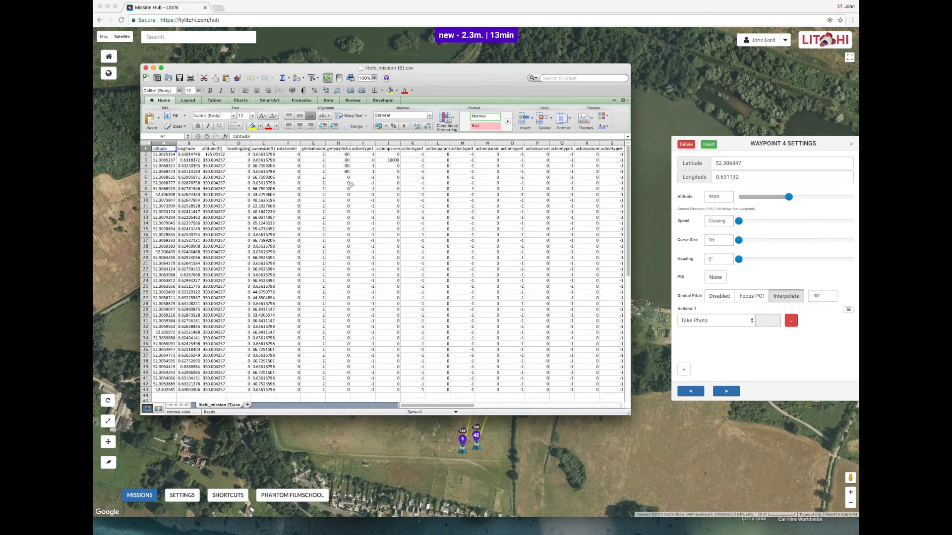
left_click(319, 172)
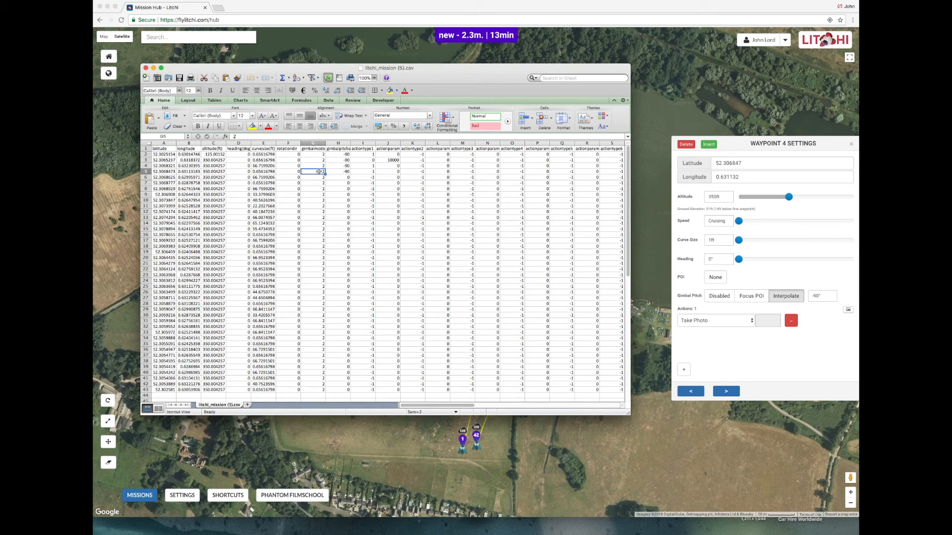
key("shift+Right")
key("shift+Right")
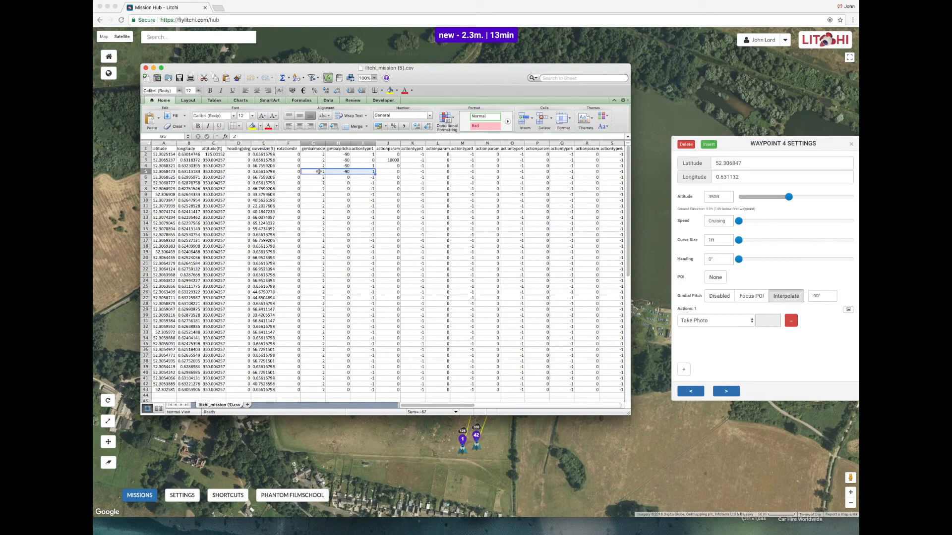
key("super+c")
key("Down")
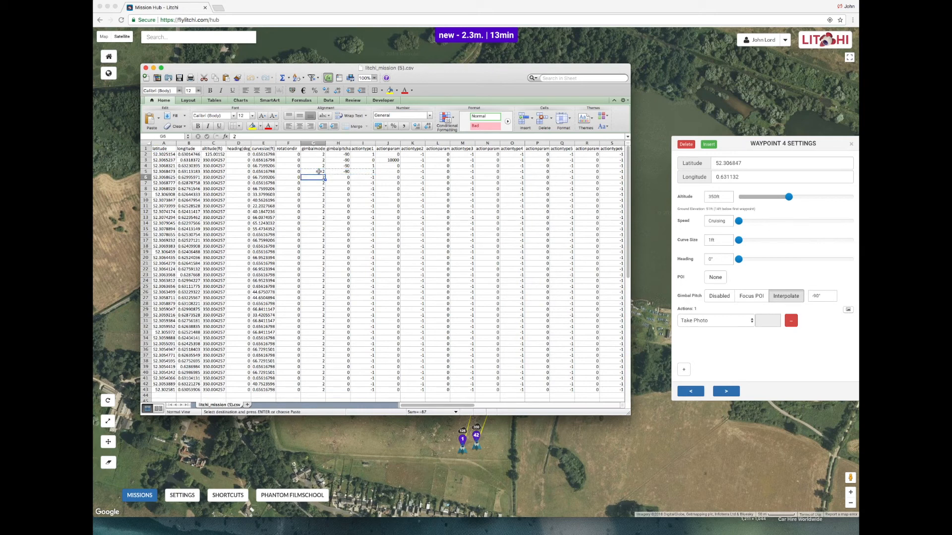
key("shift+Down")
key("shift+Down")
key("shift+Down")
key("shift+Down")
key("shift+Down")
key("shift+Down")
key("shift+Down")
key("shift+Down")
key("shift+Down")
key("shift+Down")
key("shift+Down")
key("shift+Down")
key("shift+Down")
key("shift+Down")
key("shift+Down")
key("shift+Down")
key("shift+Down")
key("shift+Down")
key("shift+Down")
key("shift+Down")
key("shift+Down")
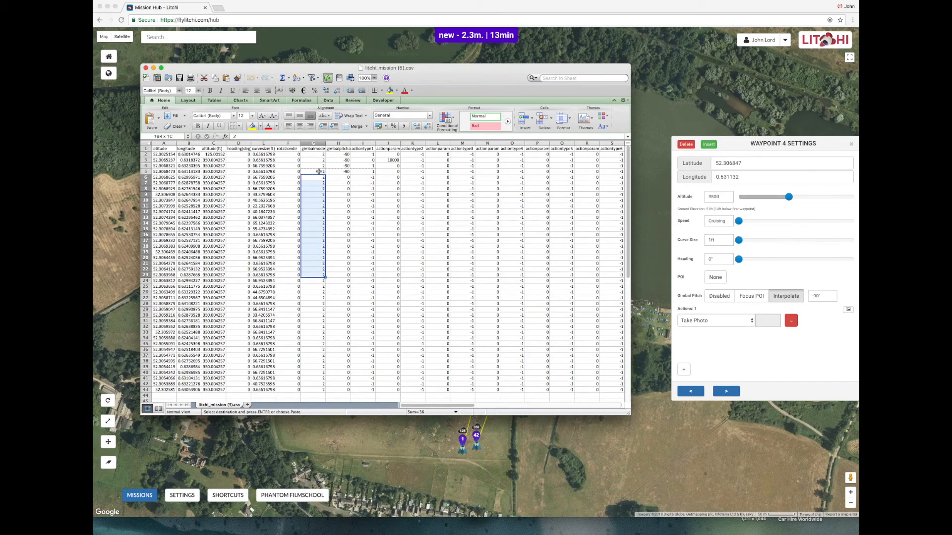
key("shift+Down")
key("shift+Down")
key("shift+Down")
key("shift+Down")
key("shift+Down")
key("shift+Down")
key("shift+Down")
key("shift+Down")
key("shift+Down")
key("shift+Down")
key("shift+Down")
key("shift+Down")
key("shift+Down")
key("shift+Down")
key("shift+Down")
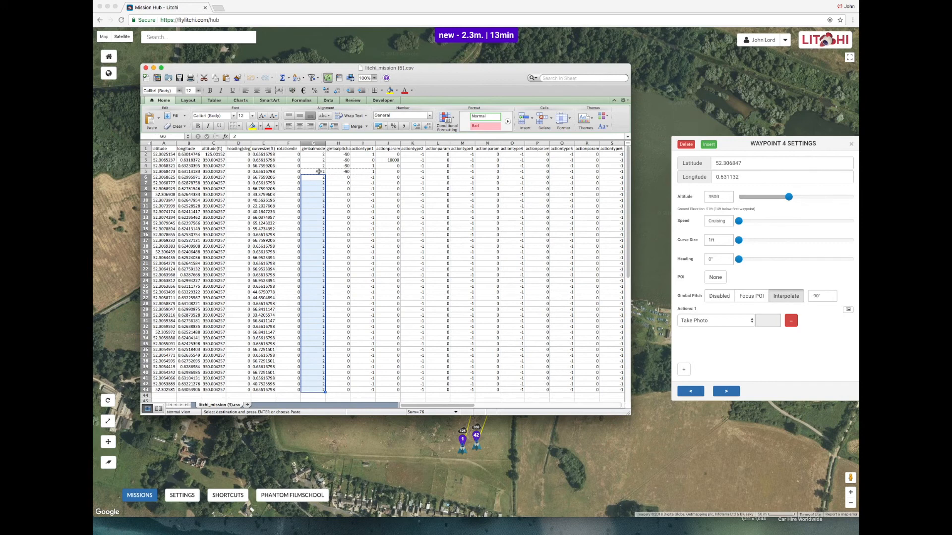
key("super+v")
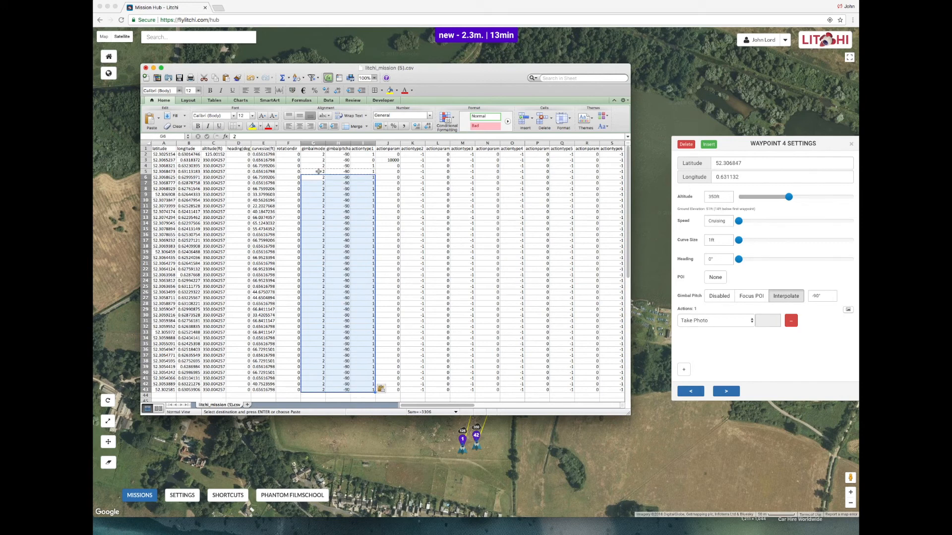
left_click(360, 396)
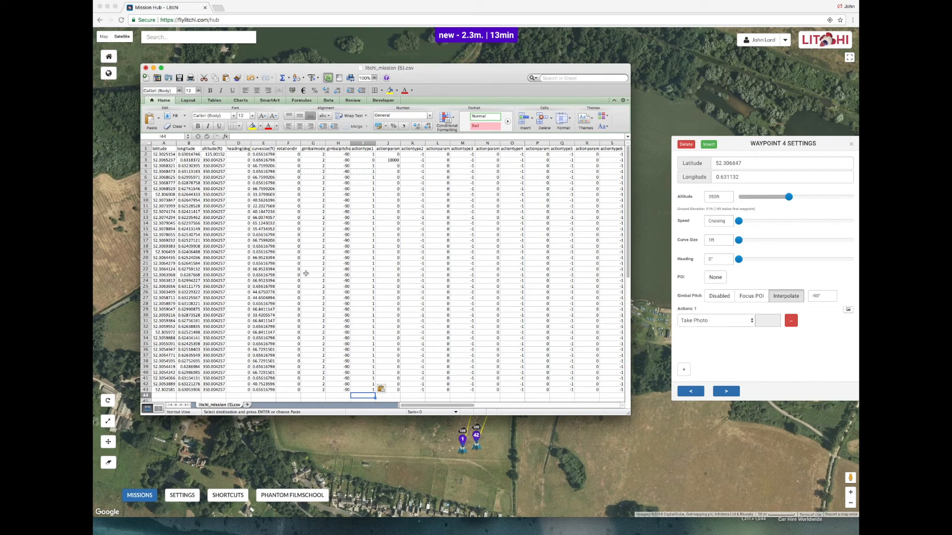
Save litchi_mission (5).csv in its CSV format and quit the spreadsheet program without saving again
left_click(93, 0)
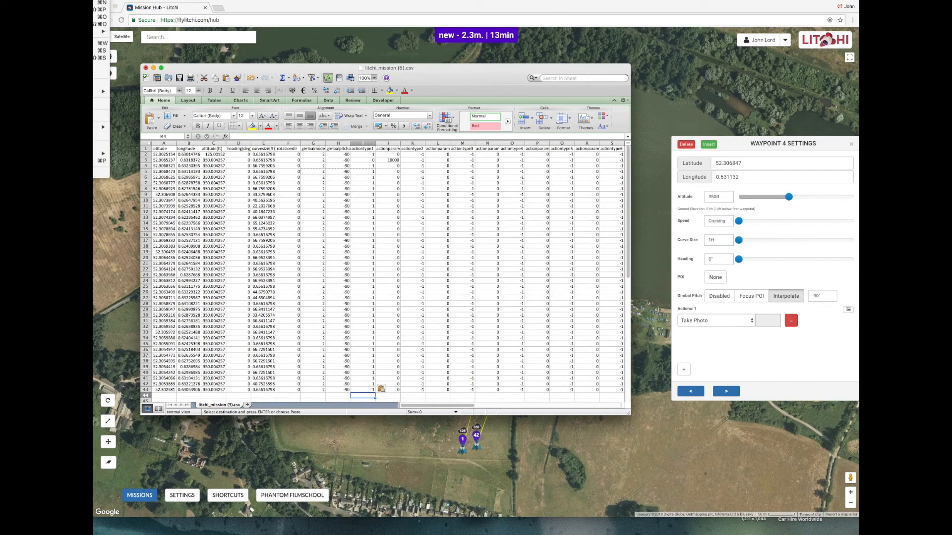
left_click(101, 51)
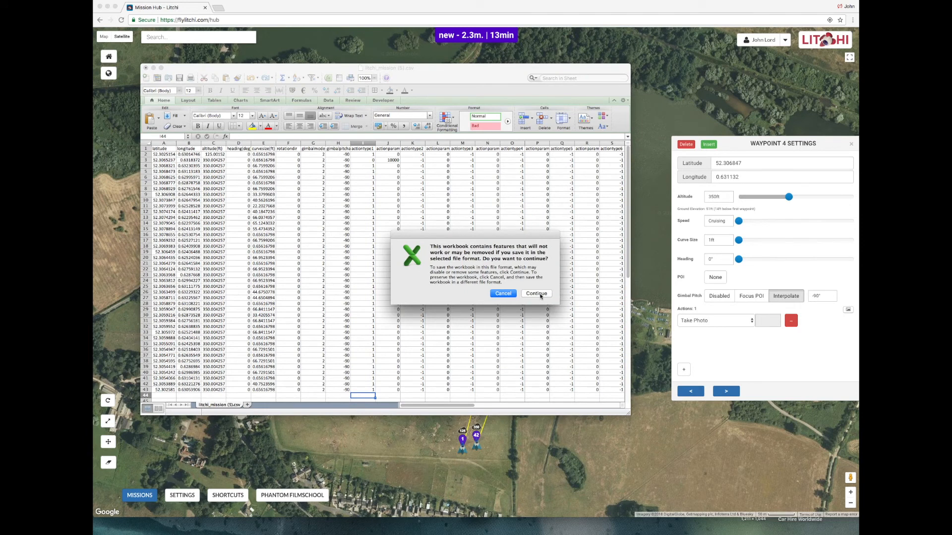
left_click(537, 294)
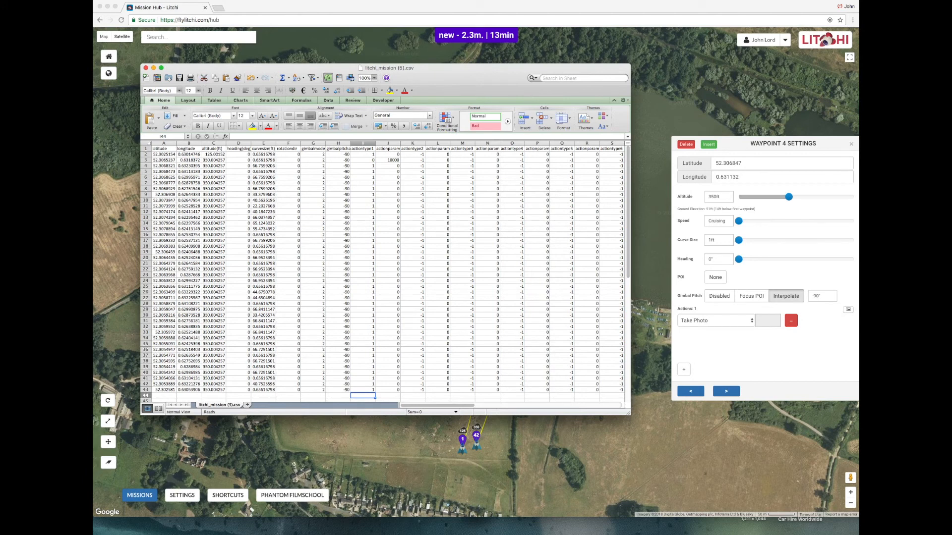
key("super+q")
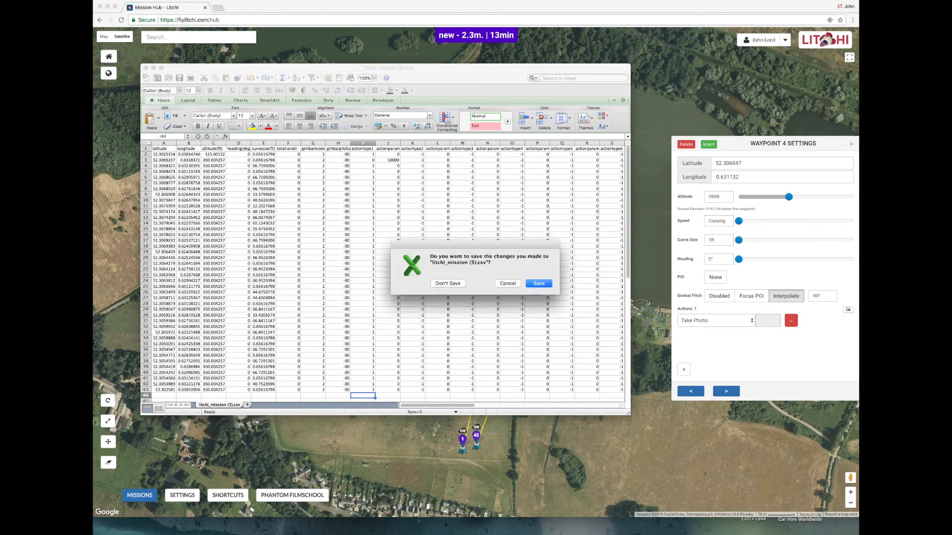
left_click(448, 284)
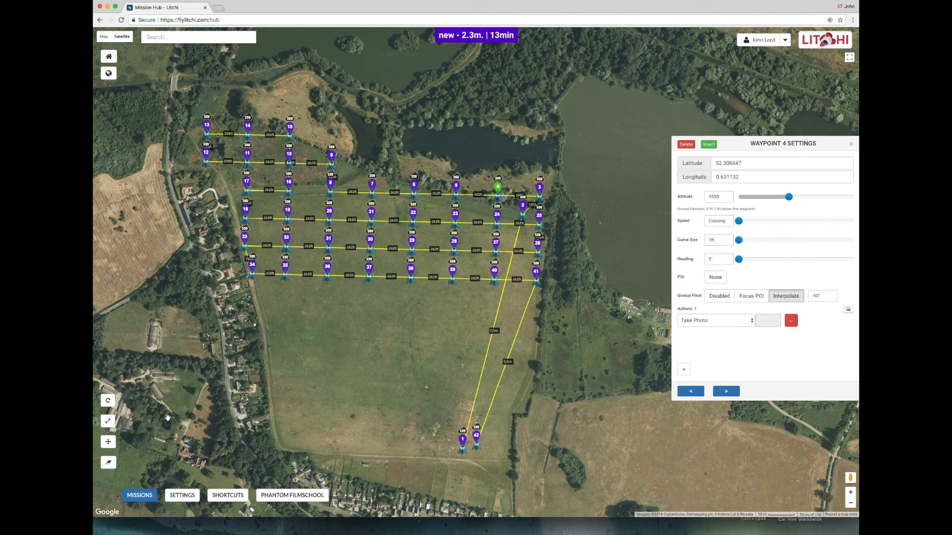
Import the edited litchi_mission (5).csv from the Downloads folder into a new mission in Litchi Mission Hub
left_click(141, 495)
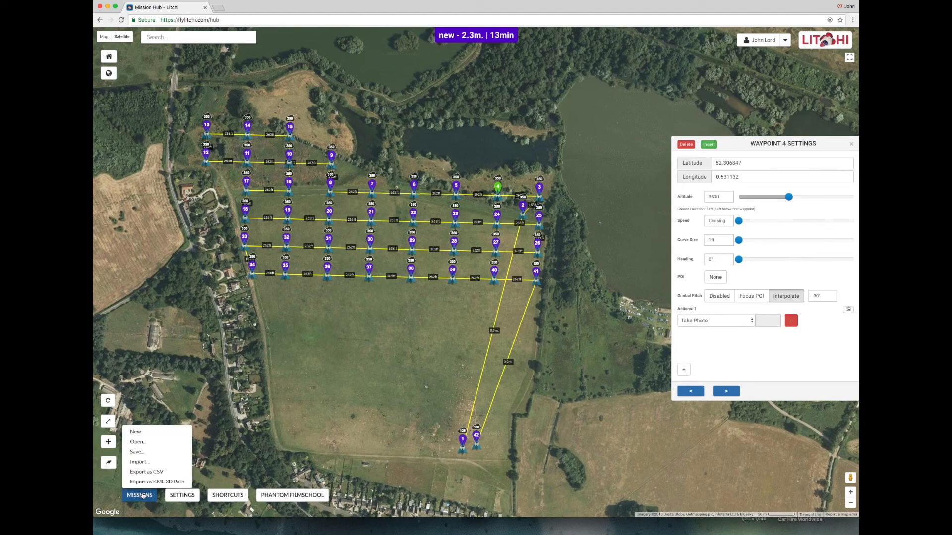
left_click(145, 462)
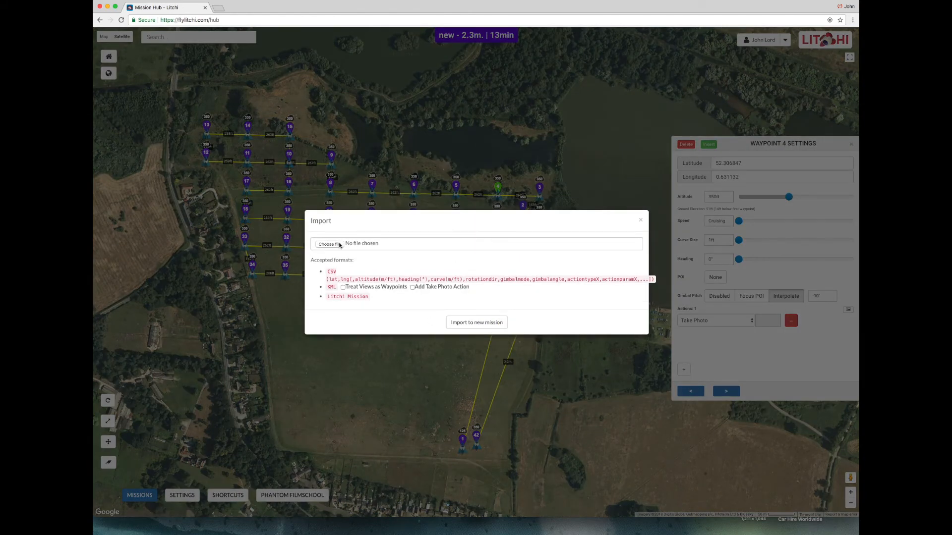
left_click(340, 245)
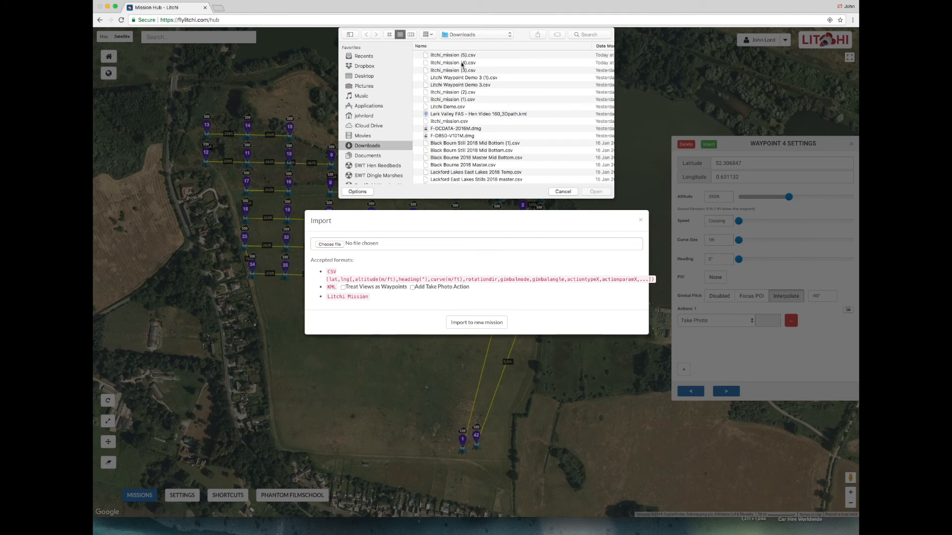
left_click(461, 54)
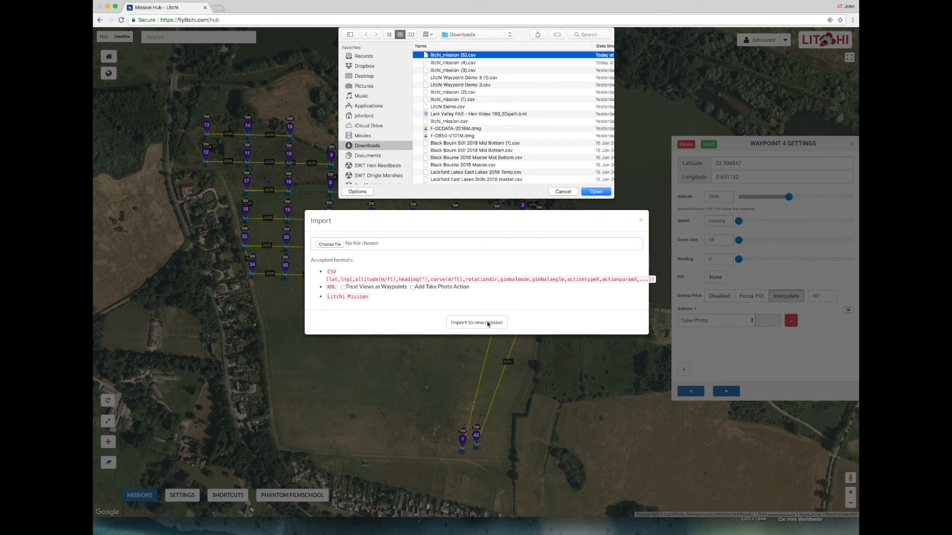
left_click(599, 193)
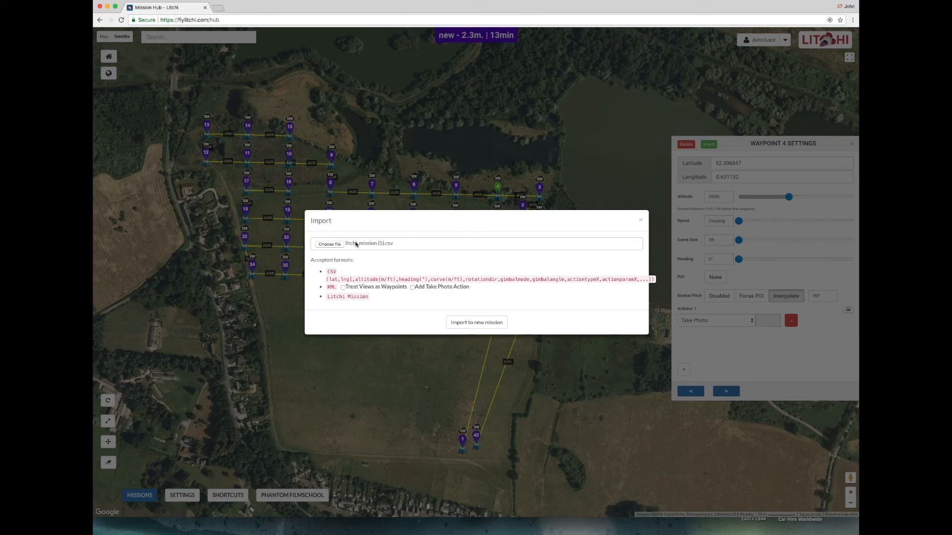
left_click(470, 322)
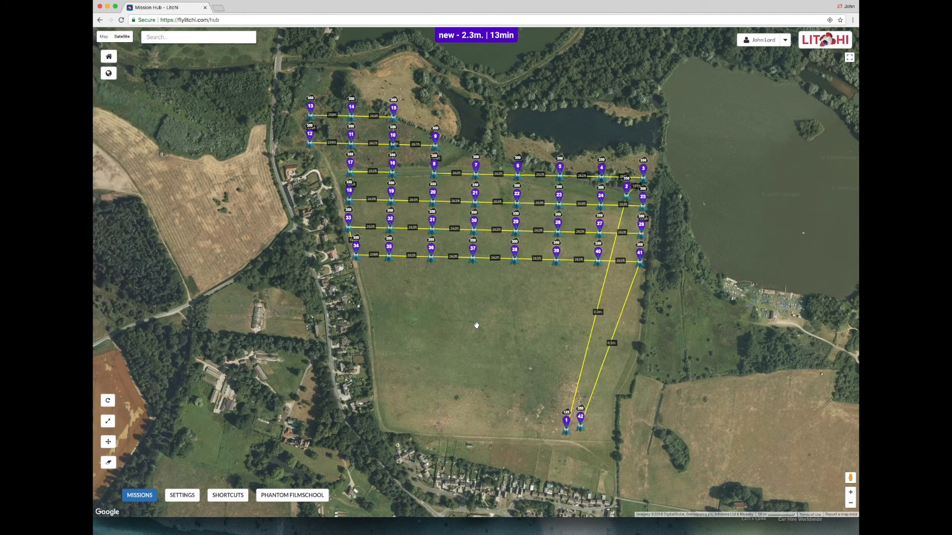
left_click_drag(495, 314, 435, 333)
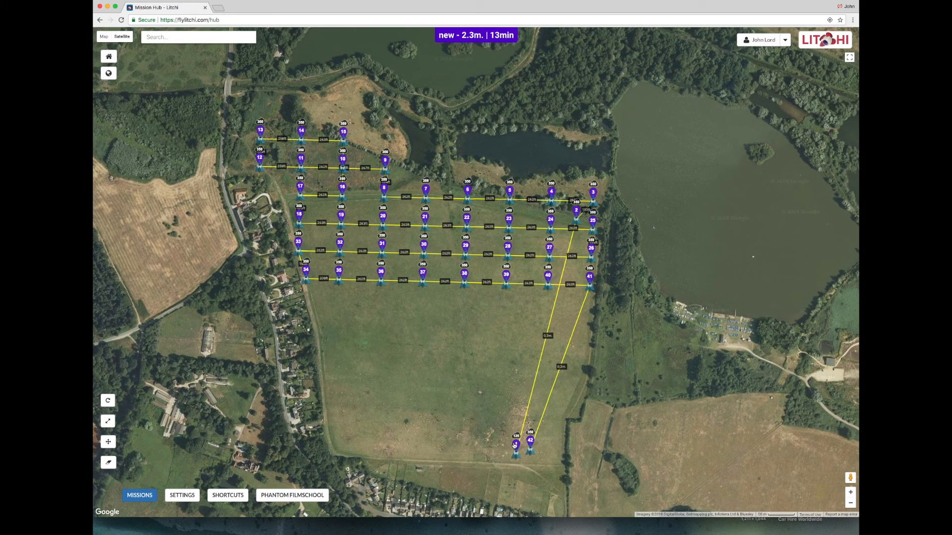
Check the altitude, gimbal pitch and actions of every waypoint in order from waypoint 1 through waypoint 42
left_click(515, 444)
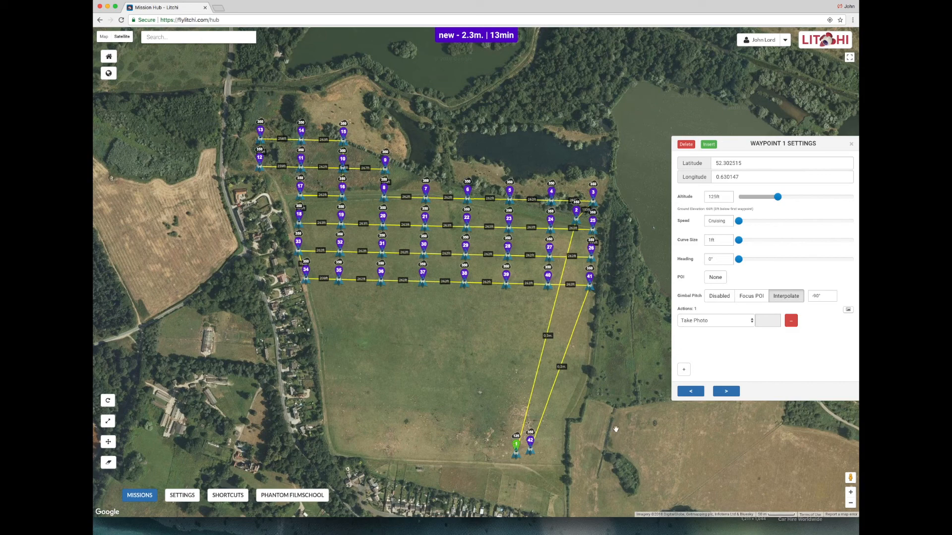
left_click(726, 391)
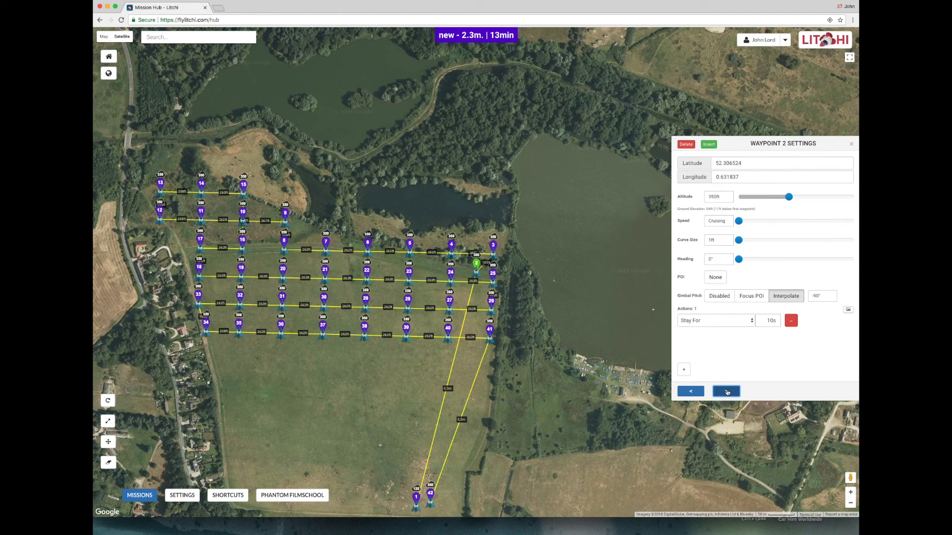
left_click(726, 391)
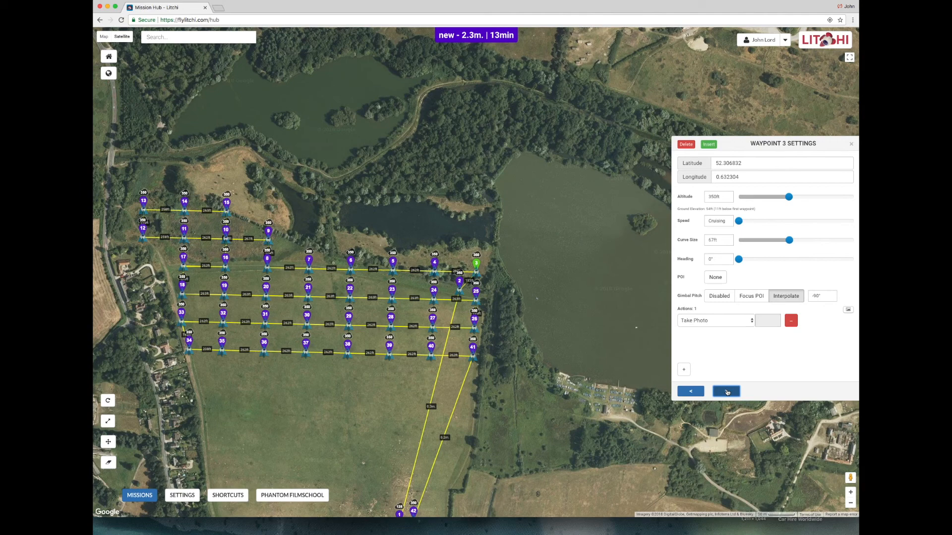
left_click(726, 392)
left_click(727, 392)
left_click(726, 392)
left_click(727, 392)
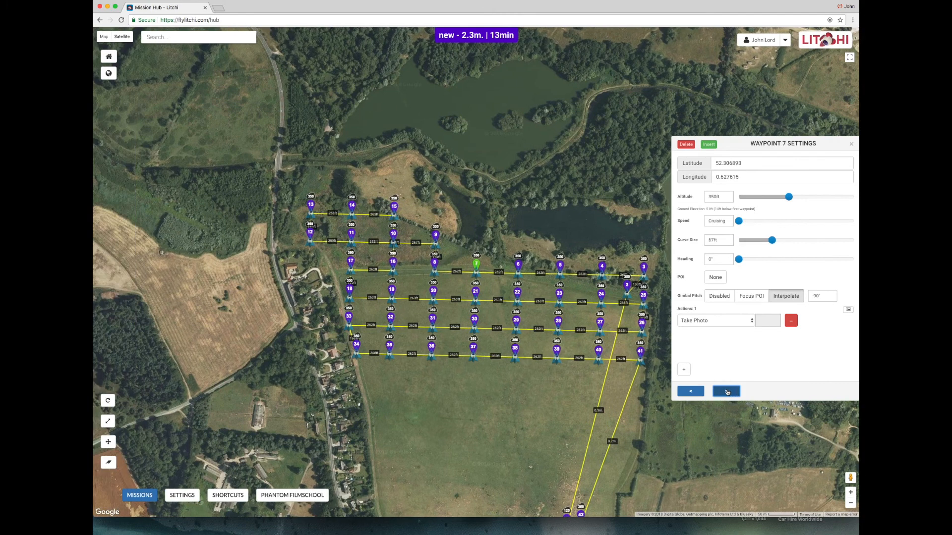
left_click(726, 392)
left_click(726, 392)
left_click(726, 392)
left_click(727, 392)
left_click(727, 392)
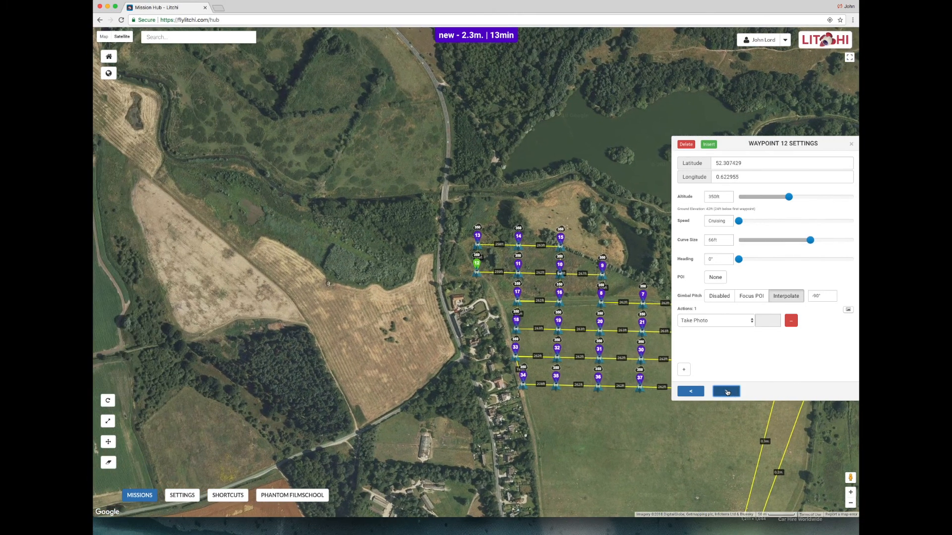
left_click(726, 393)
left_click(727, 392)
left_click(727, 392)
left_click(726, 392)
left_click(727, 392)
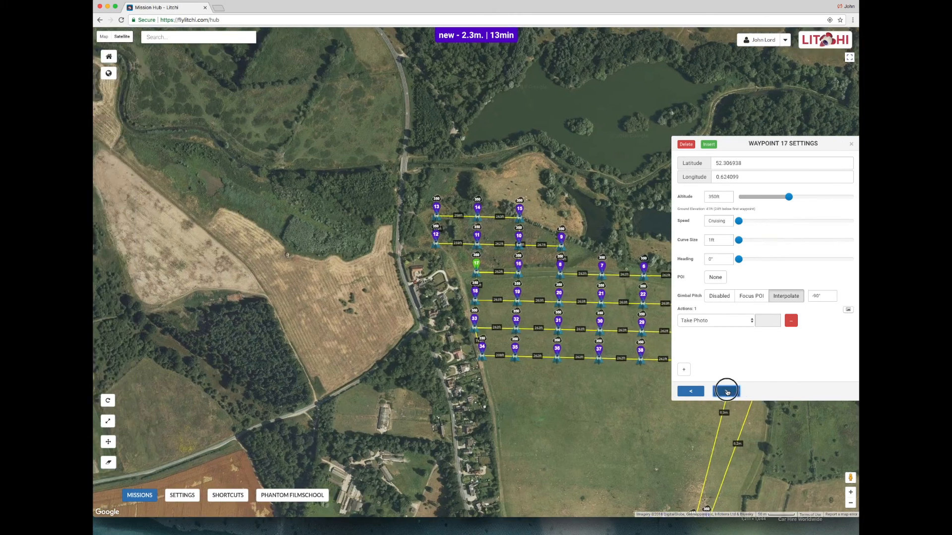
left_click(727, 392)
left_click(727, 392)
left_click(727, 392)
left_click(727, 392)
left_click(727, 393)
left_click(727, 392)
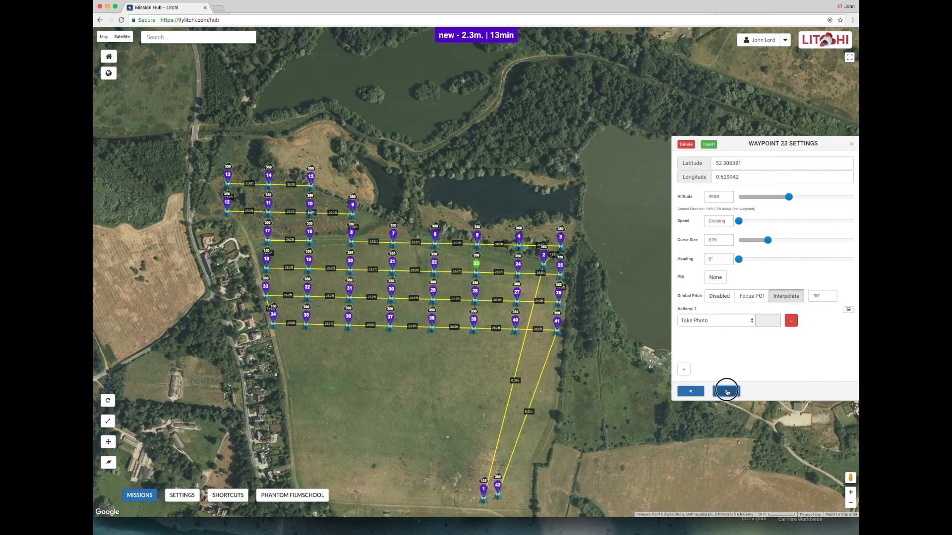
left_click(727, 392)
left_click(727, 392)
left_click(726, 392)
left_click(727, 392)
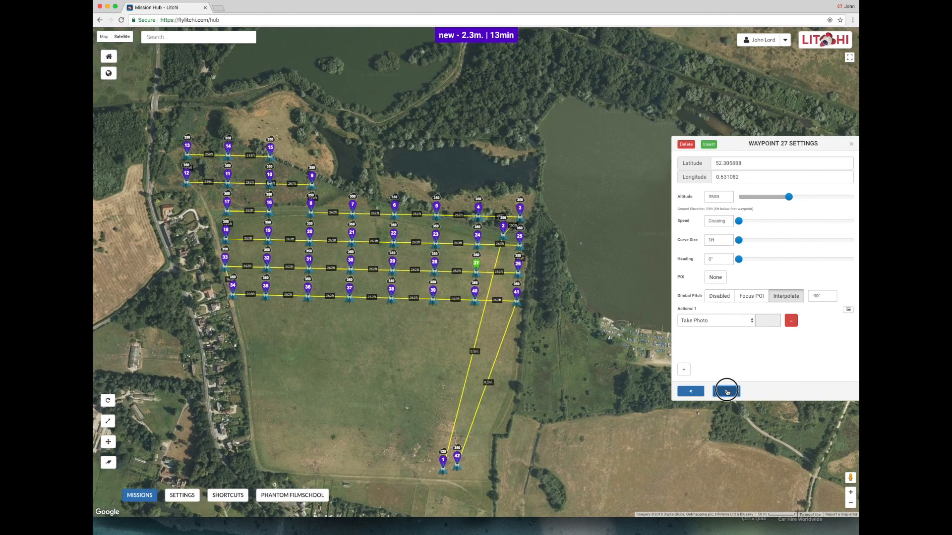
left_click(726, 392)
left_click(727, 392)
left_click(727, 392)
left_click(726, 392)
left_click(727, 392)
left_click(726, 392)
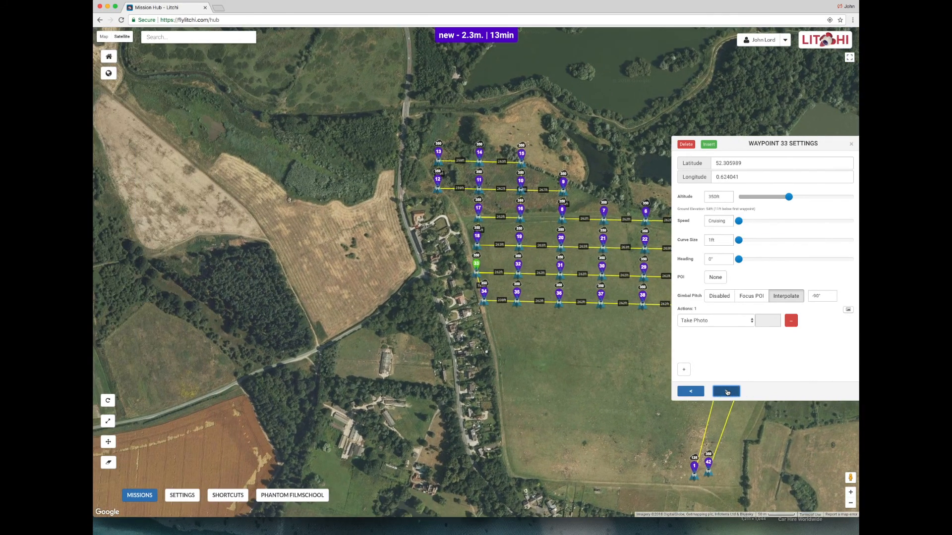
left_click(727, 392)
left_click(726, 392)
left_click(727, 392)
left_click(726, 392)
left_click(727, 392)
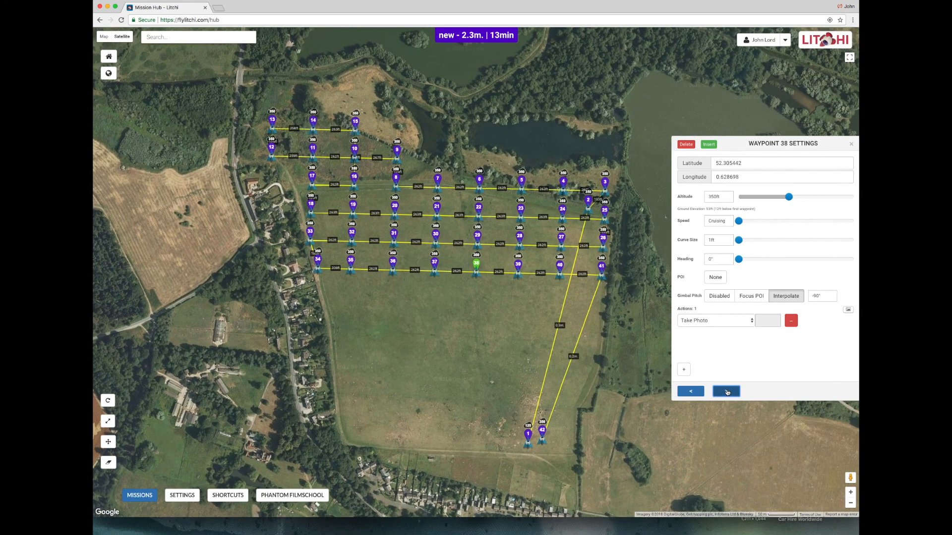
left_click(726, 392)
left_click(727, 392)
left_click(726, 392)
left_click(727, 392)
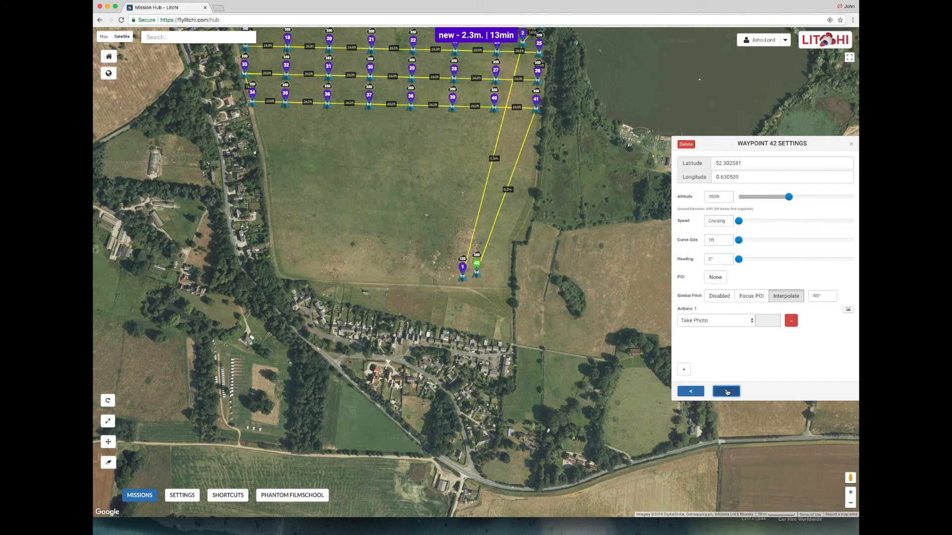
Compare waypoint 1's settings with waypoint 42's, and set waypoint 42's altitude to 125 ft
left_click(460, 267)
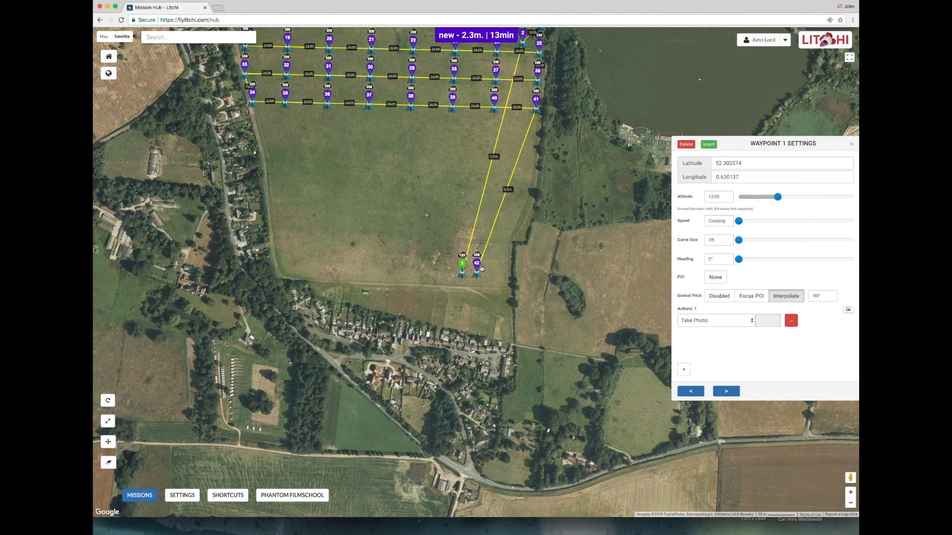
left_click(476, 262)
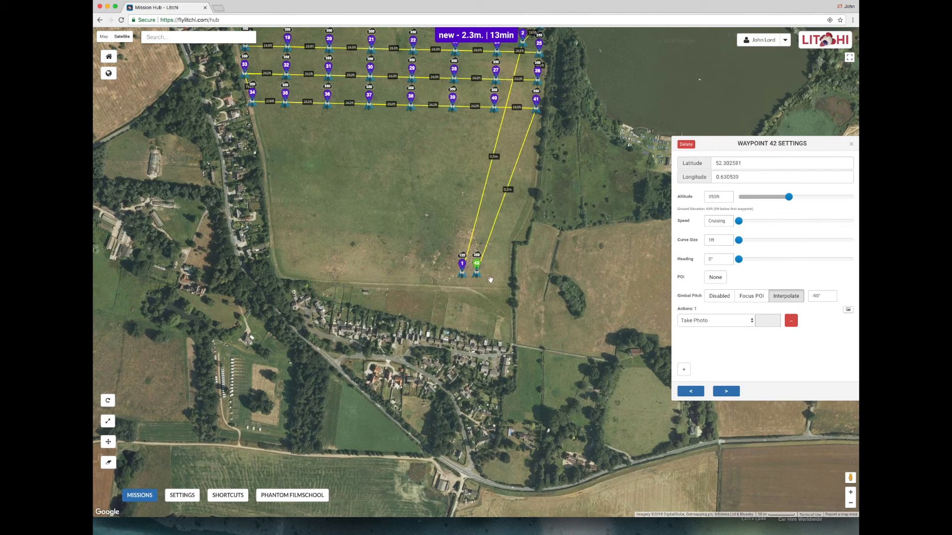
double_click(709, 196)
type("125")
key("Return")
left_click(523, 241)
left_click_drag(523, 242, 561, 360)
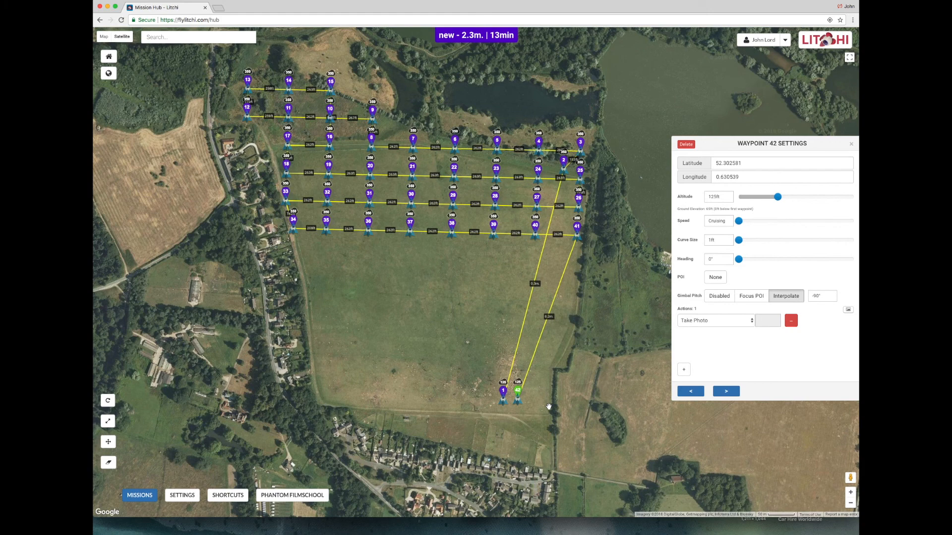
Save the mission under the name "Litchi Waypoint Demo 8"
left_click(127, 498)
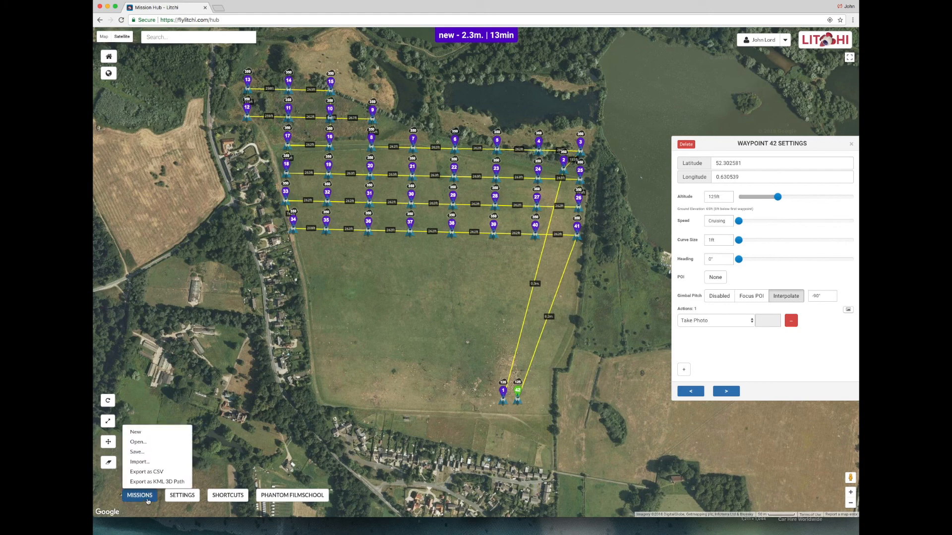
left_click(147, 452)
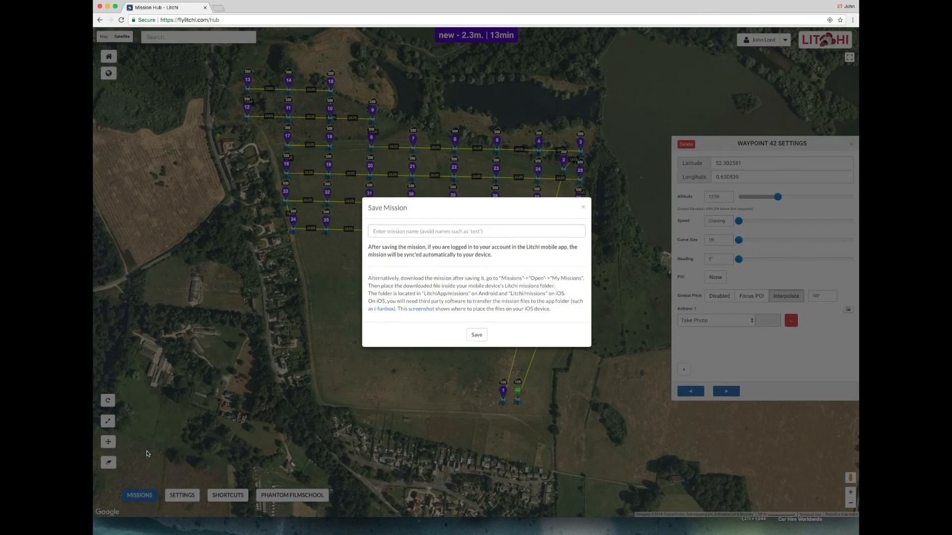
left_click(377, 233)
type("Li")
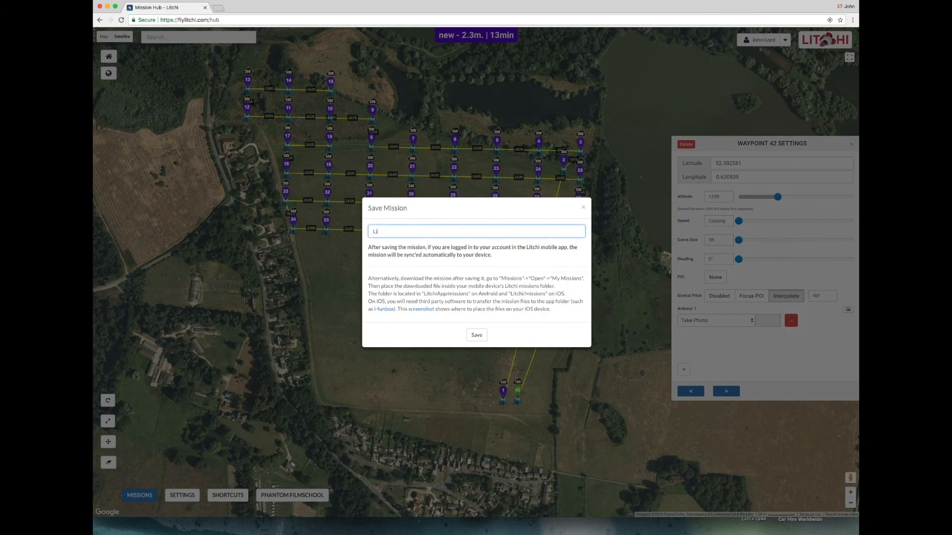
type("tchi Waypoint Demo 8")
left_click(476, 336)
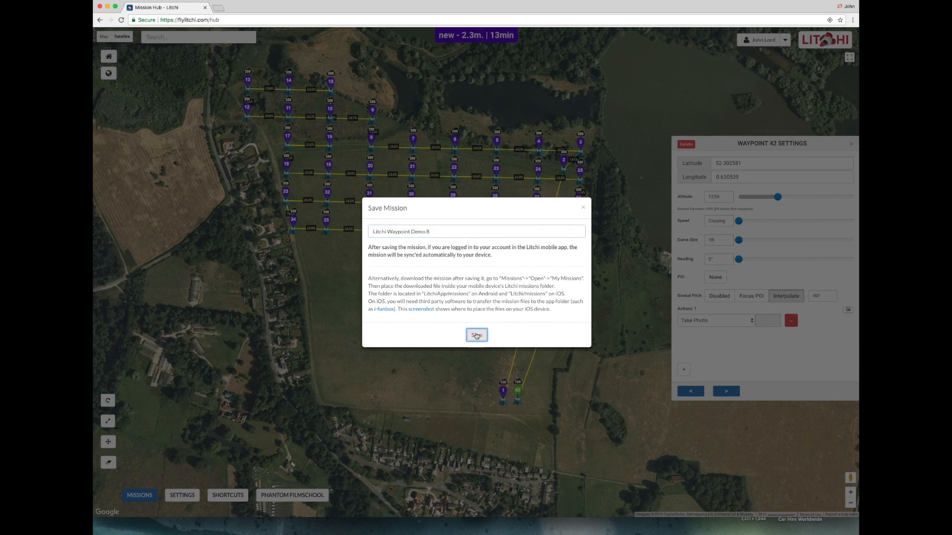